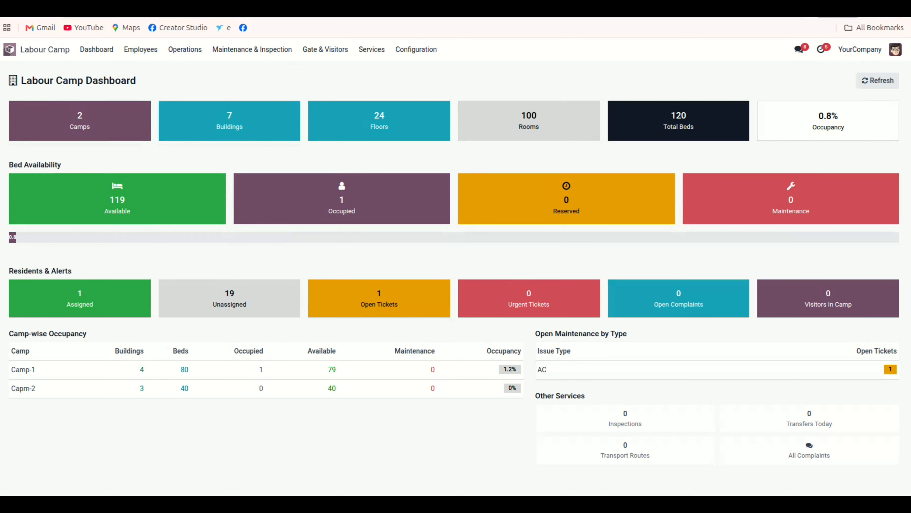
Fill a maintenance ticket field with filler text, save the ticket, and return to the dashboard.
{"action": "left_click_drag", "start_coordinate": [87, 333], "coordinate": [9, 333]}
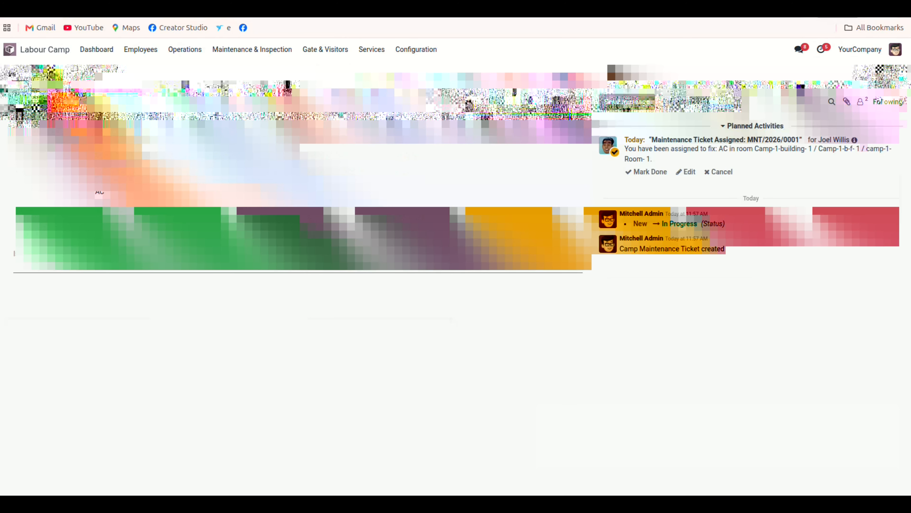
{"action": "type", "text": "fffffffffffffff"}
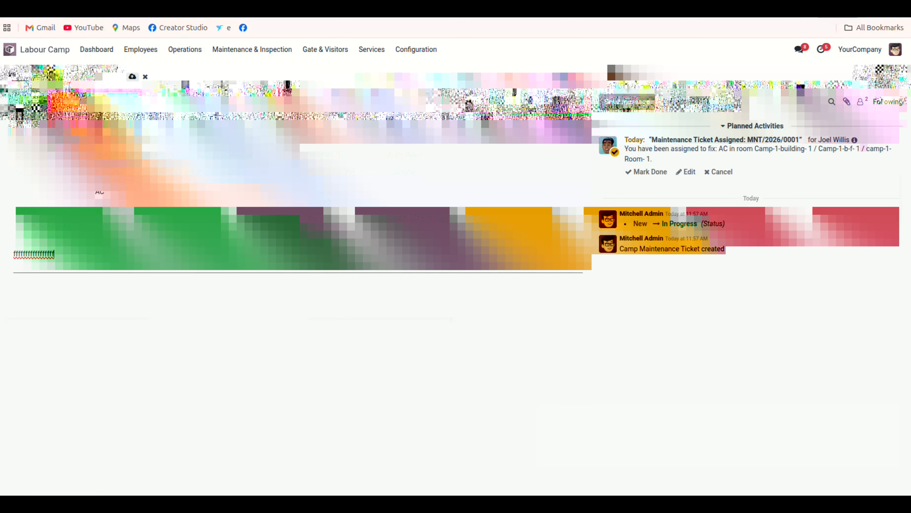
{"action": "left_click", "coordinate": [133, 76]}
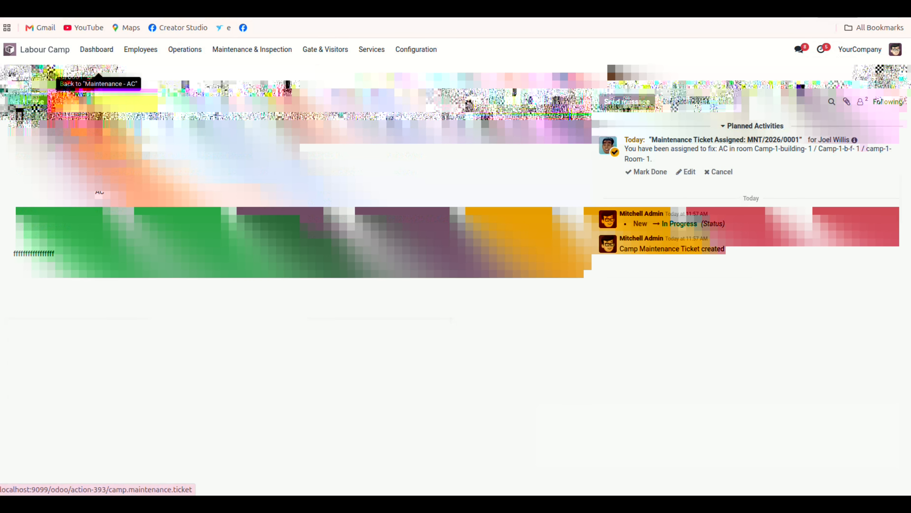
{"action": "left_click", "coordinate": [99, 69]}
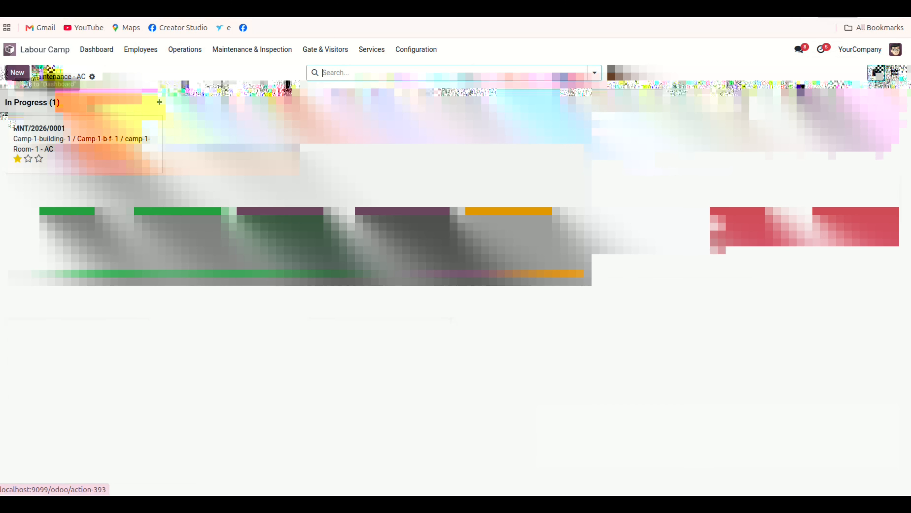
{"action": "left_click", "coordinate": [47, 68]}
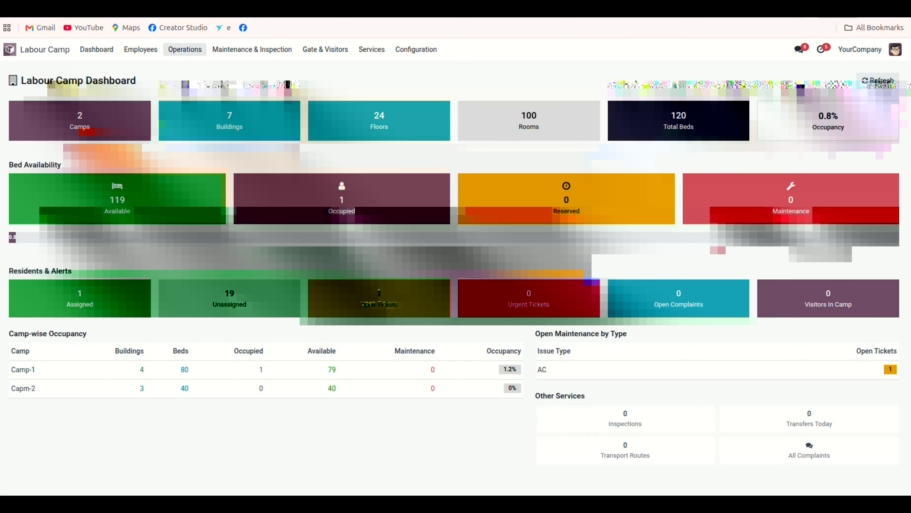
Start a new camp record from the Camps list and name it camp-3.
{"action": "left_click", "coordinate": [185, 49]}
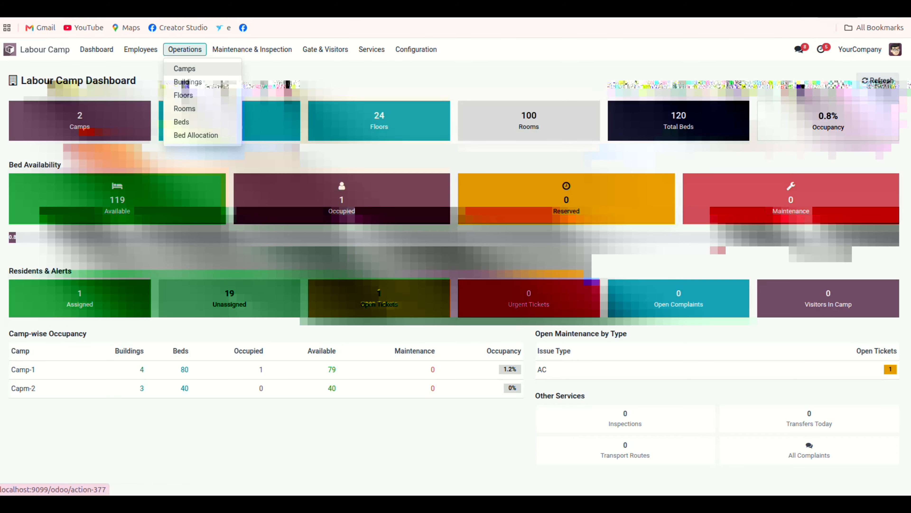
{"action": "left_click", "coordinate": [185, 68]}
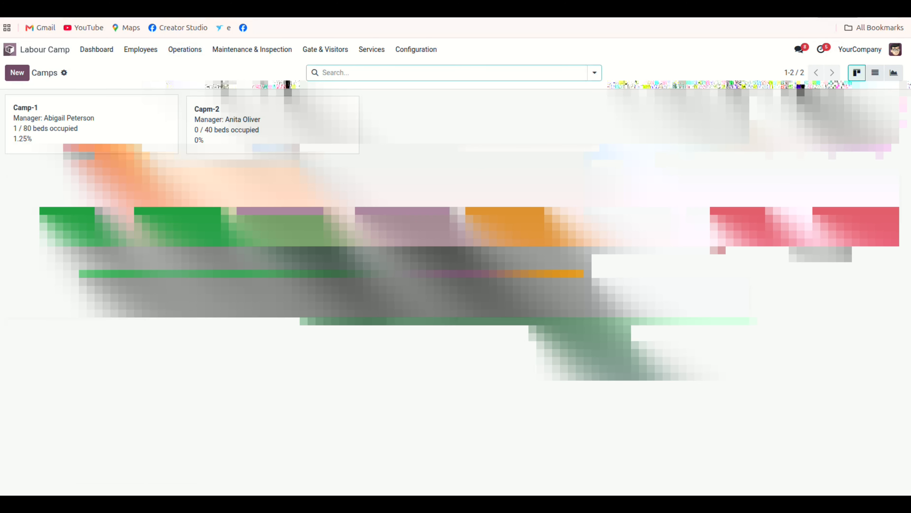
{"action": "left_click", "coordinate": [17, 73]}
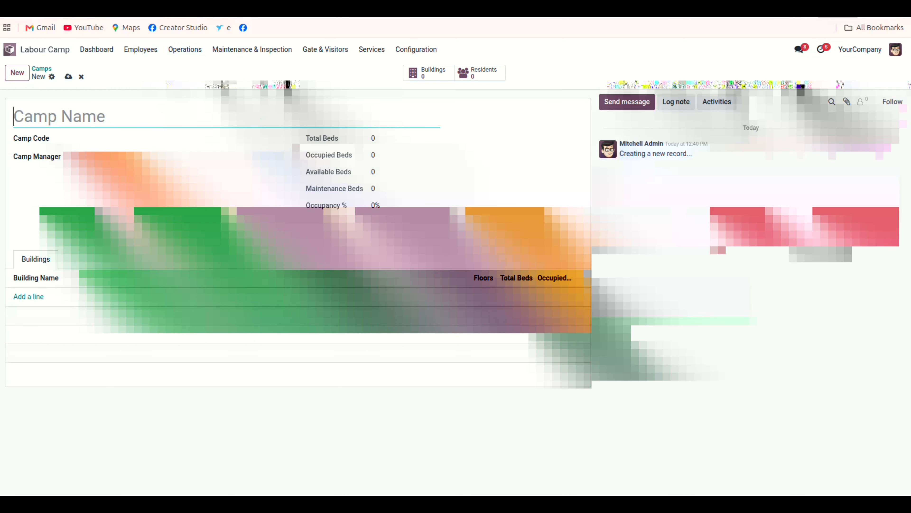
{"action": "type", "text": "cap-3"}
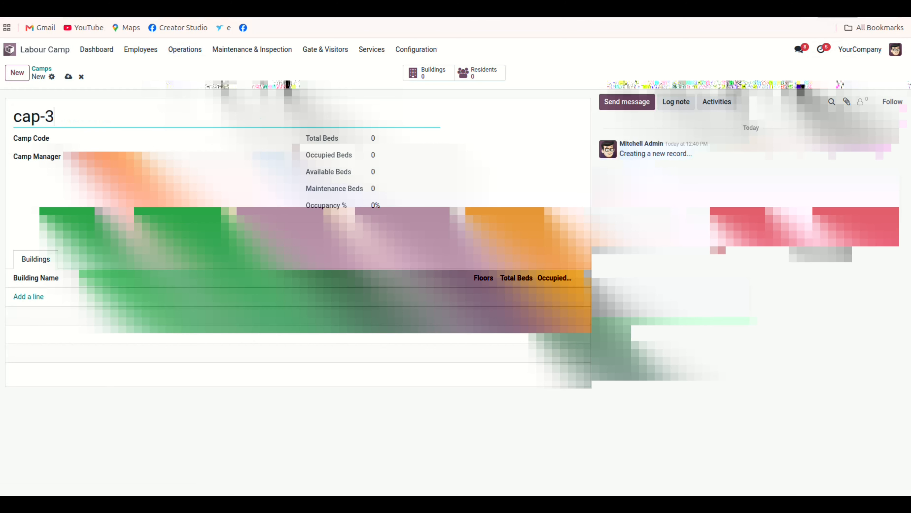
{"action": "key", "text": "Tab"}
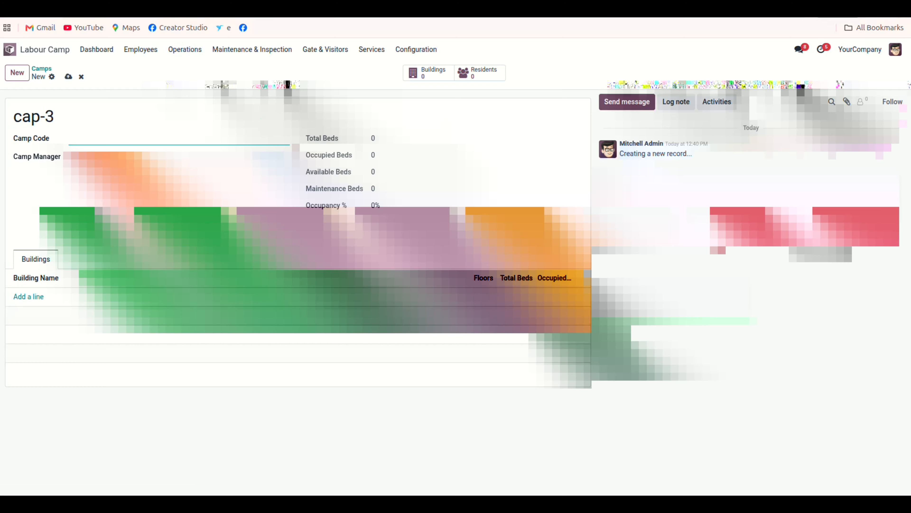
{"action": "type", "text": "c"}
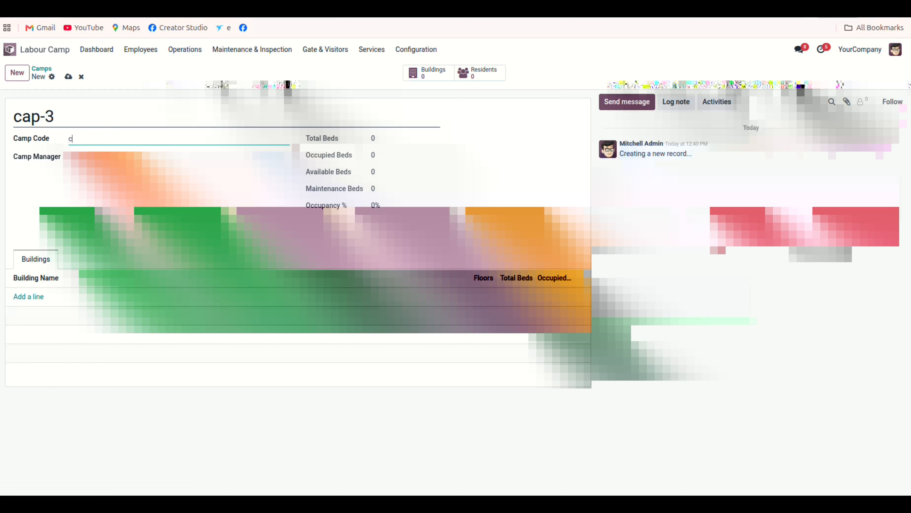
{"action": "left_click", "coordinate": [31, 117]}
{"action": "type", "text": "m"}
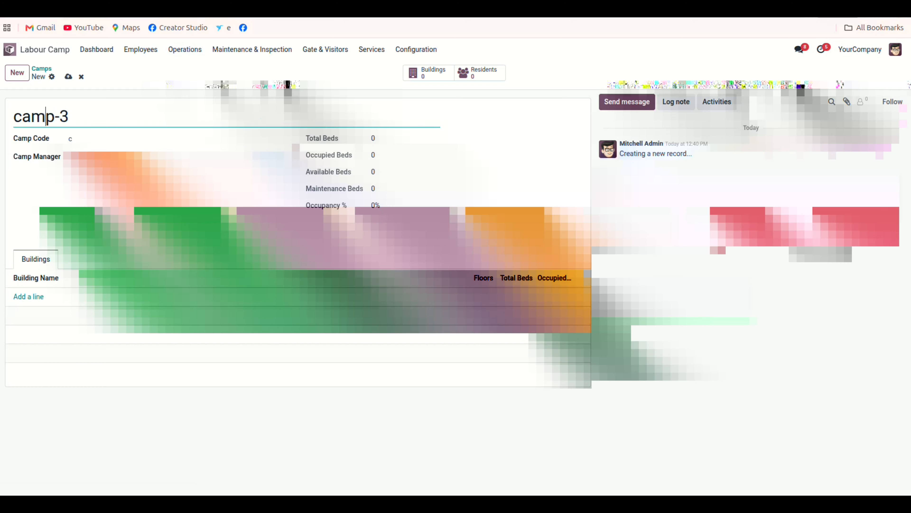
Enter cam-3 as the camp code.
{"action": "left_click", "coordinate": [73, 139]}
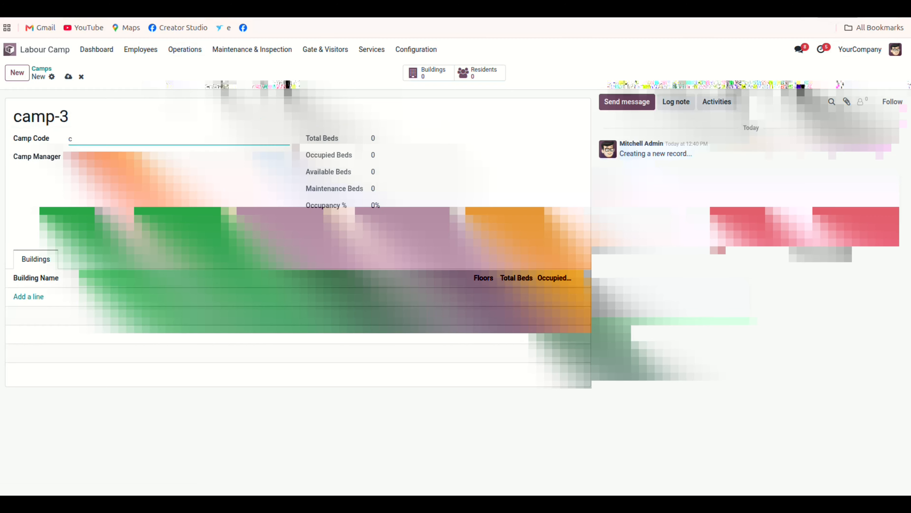
{"action": "type", "text": "am-3"}
Assign a camp manager from the employee list and save the camp.
{"action": "left_click", "coordinate": [176, 157]}
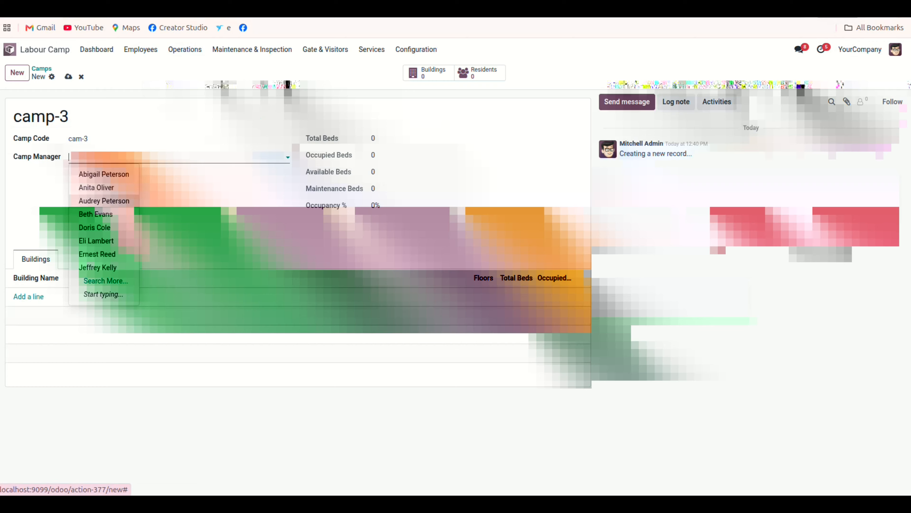
{"action": "left_click", "coordinate": [104, 201]}
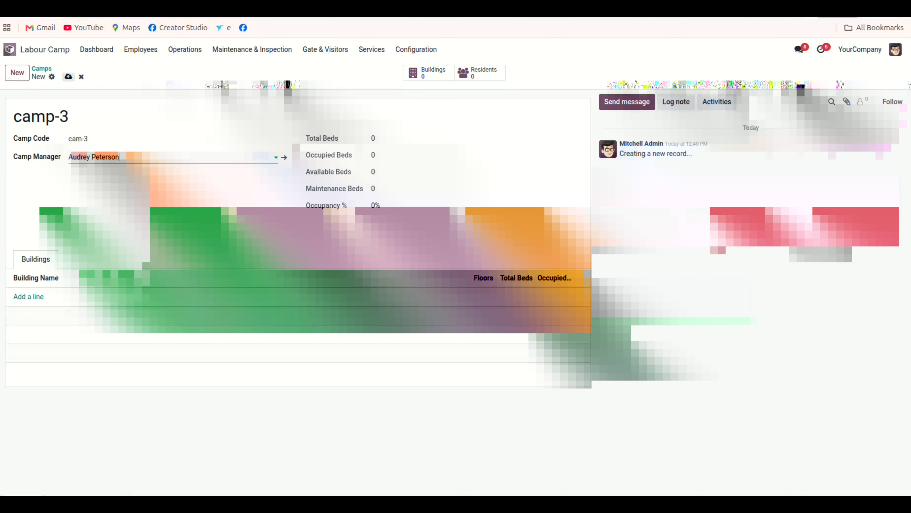
{"action": "left_click", "coordinate": [68, 76]}
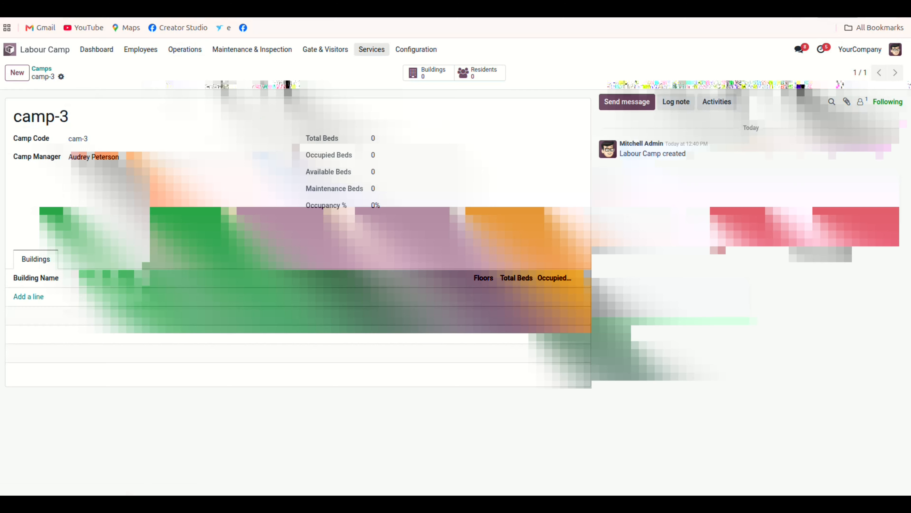
Open Bulk Setup and select camp-3 as the camp for creating buildings.
{"action": "left_click", "coordinate": [416, 49]}
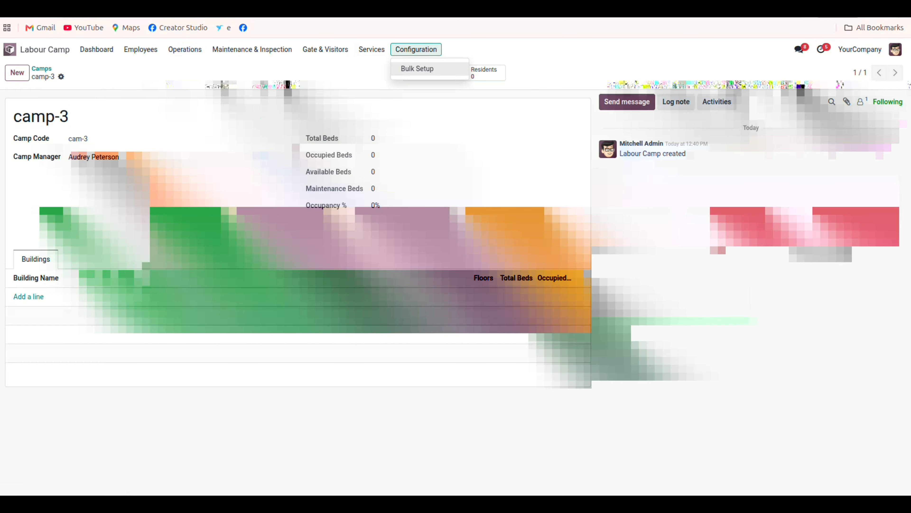
{"action": "left_click", "coordinate": [416, 50]}
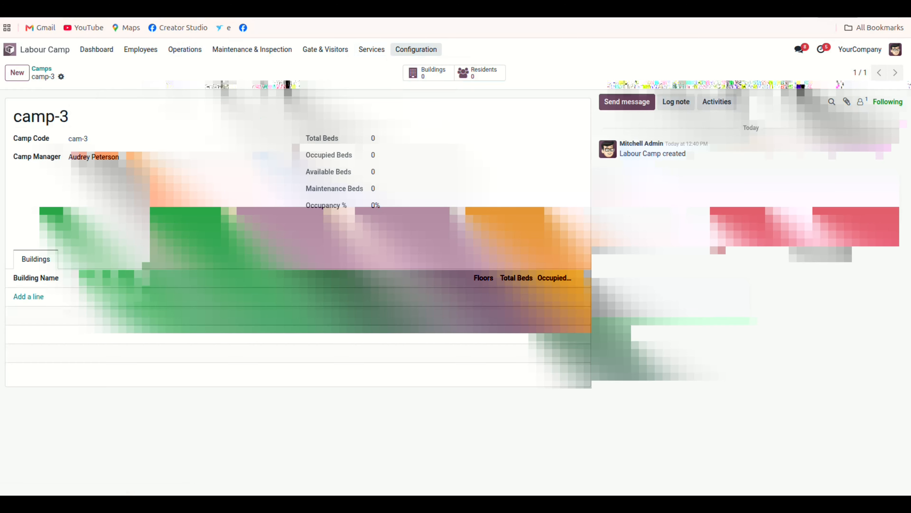
{"action": "left_click", "coordinate": [416, 50]}
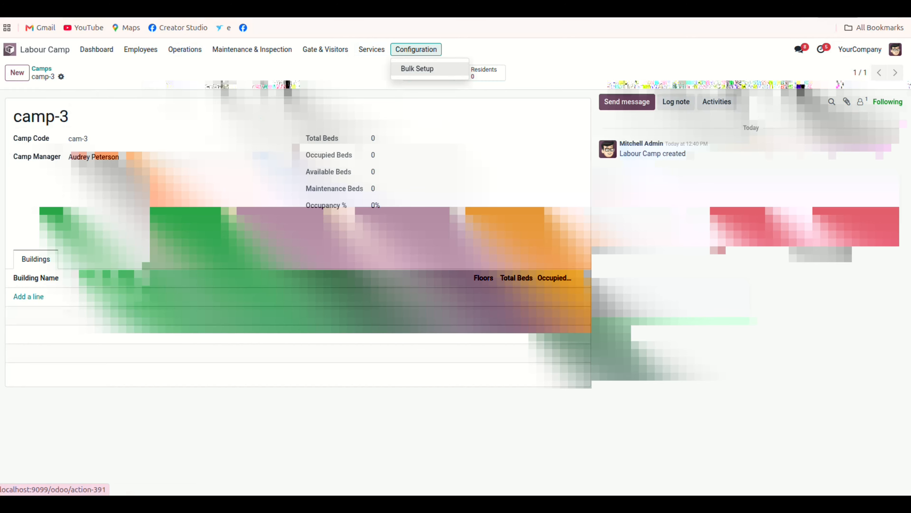
{"action": "left_click", "coordinate": [430, 67]}
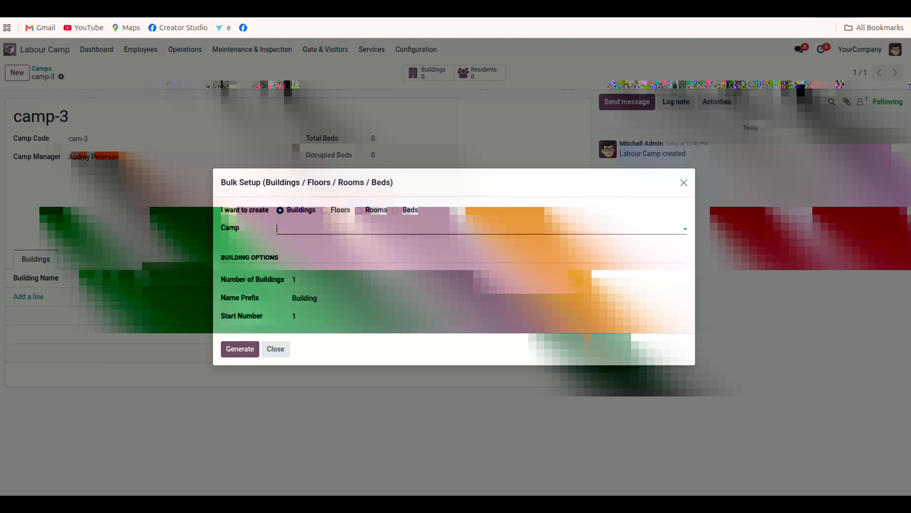
{"action": "left_click", "coordinate": [312, 229]}
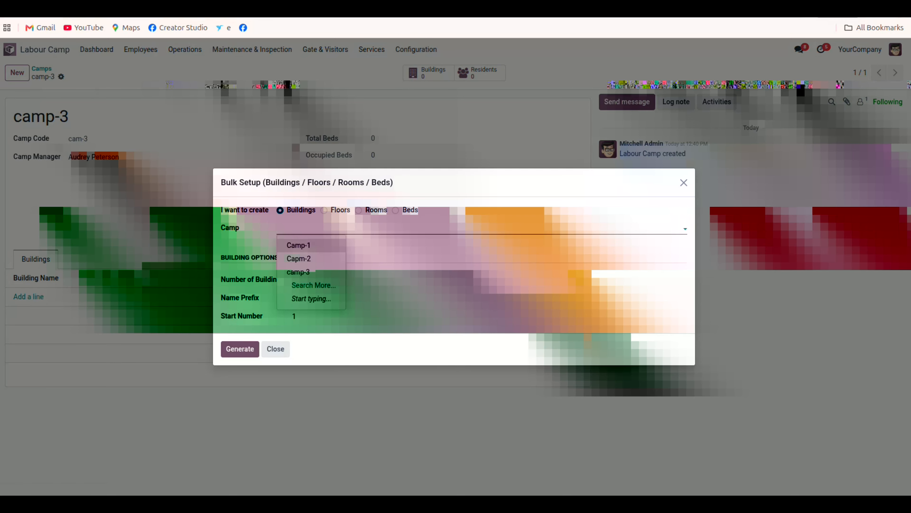
{"action": "left_click", "coordinate": [299, 272]}
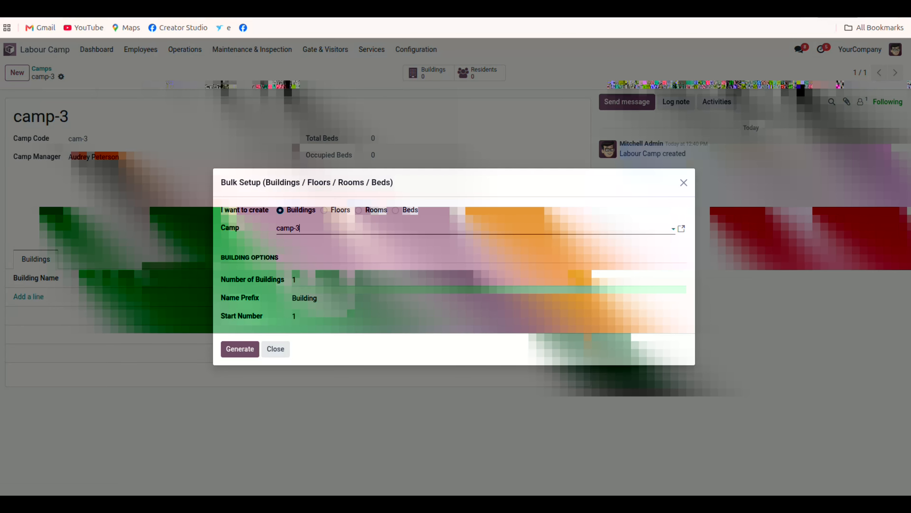
Set the number of buildings to 5 and generate them.
{"action": "double_click", "coordinate": [294, 280]}
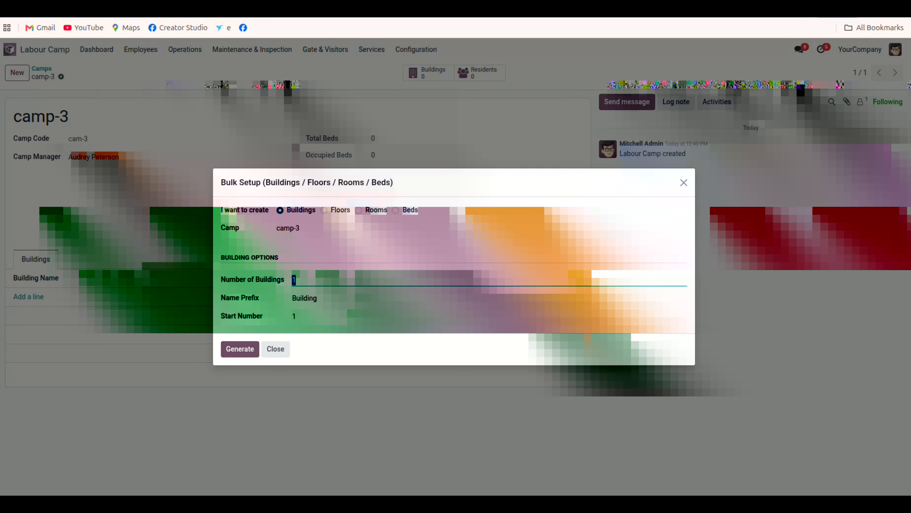
{"action": "left_click", "coordinate": [317, 298]}
{"action": "left_click_drag", "start_coordinate": [317, 297], "coordinate": [292, 297]}
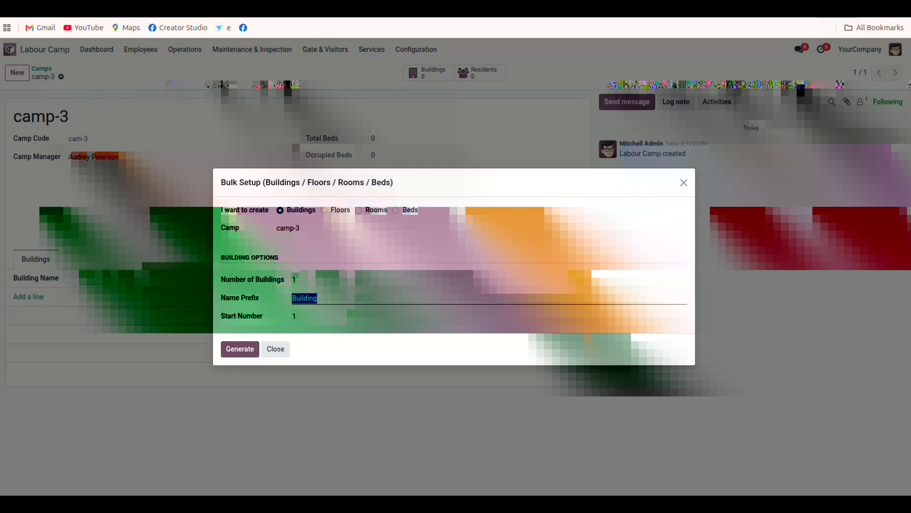
{"action": "key", "text": "shift+Tab"}
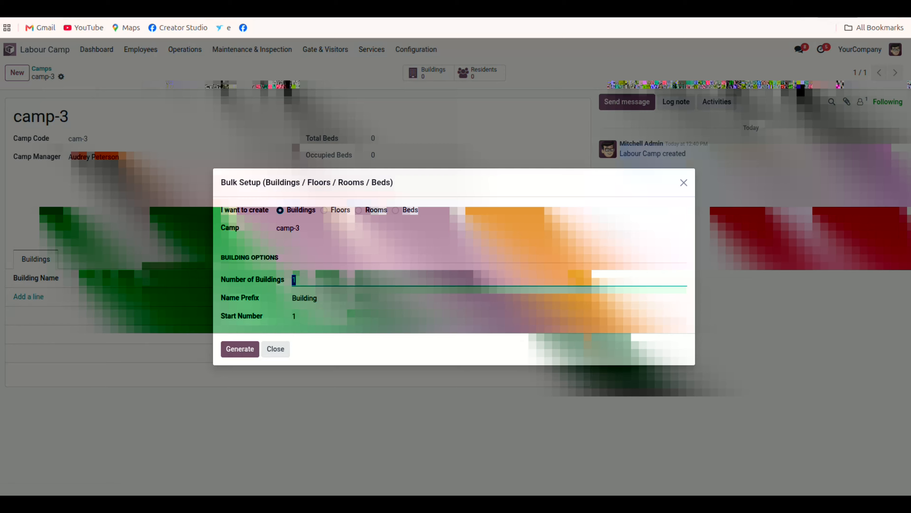
{"action": "type", "text": "5"}
{"action": "left_click", "coordinate": [240, 349]}
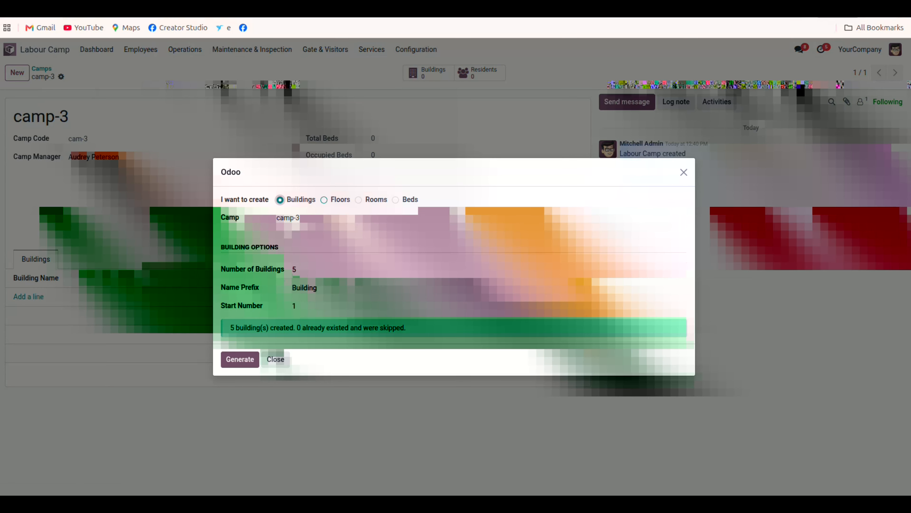
Switch the bulk setup to Floors and select Building 1, Building 2 and Building 3.
{"action": "left_click", "coordinate": [324, 199]}
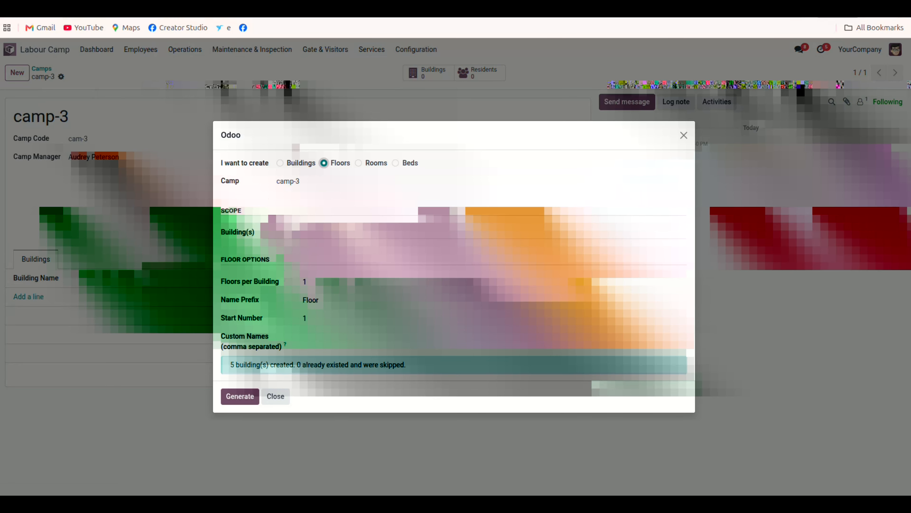
{"action": "left_click", "coordinate": [287, 233]}
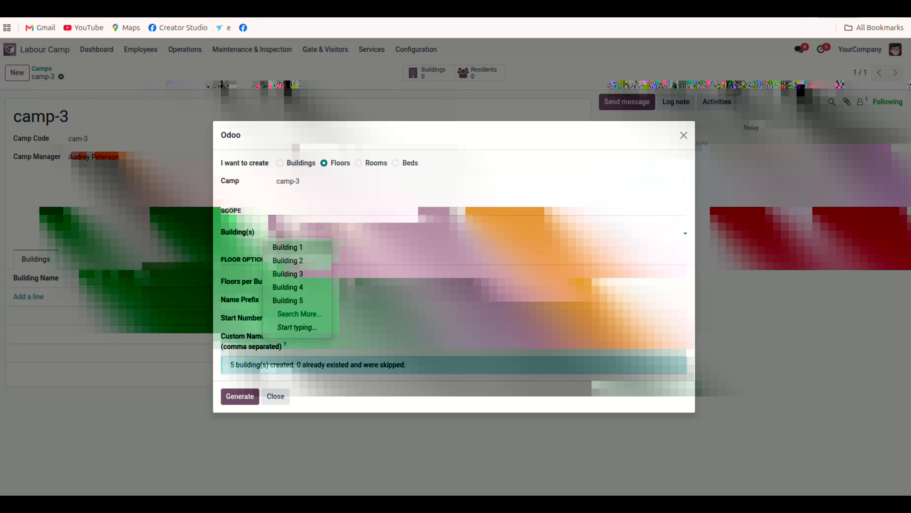
{"action": "left_click", "coordinate": [287, 248]}
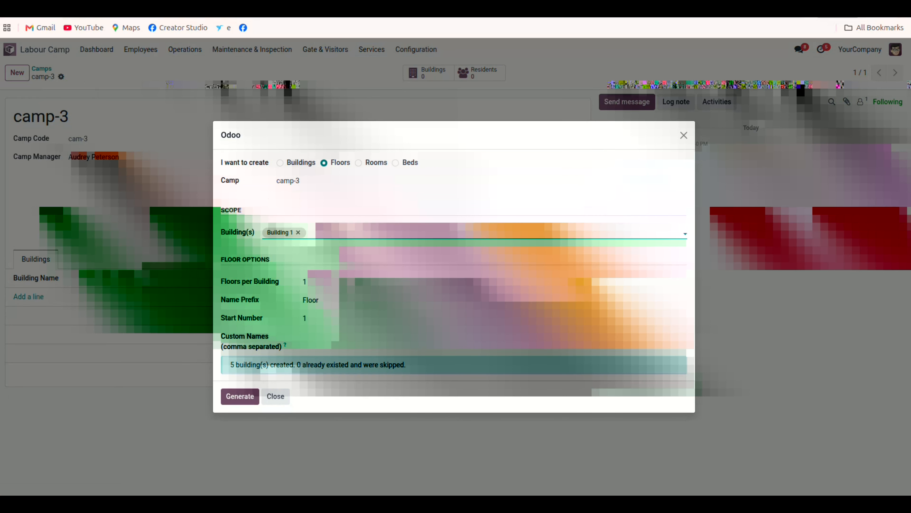
{"action": "left_click", "coordinate": [327, 233]}
{"action": "left_click", "coordinate": [333, 260]}
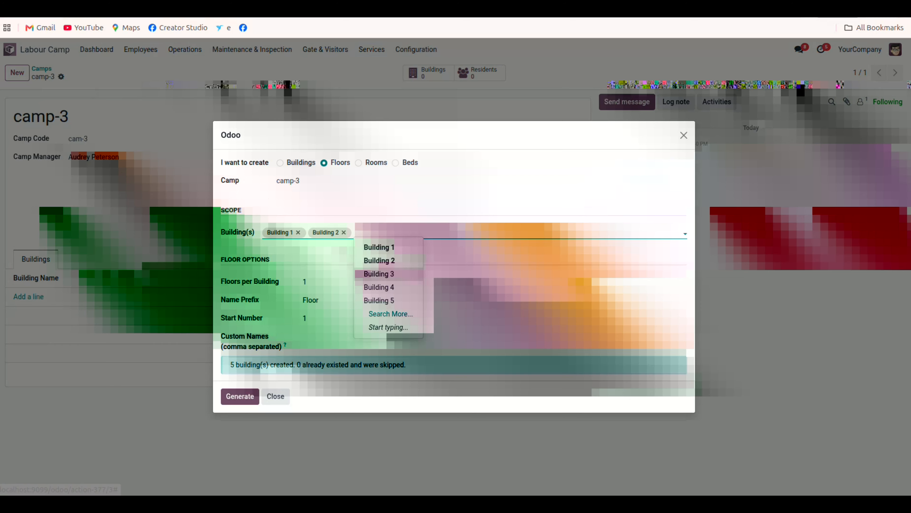
{"action": "left_click", "coordinate": [373, 273]}
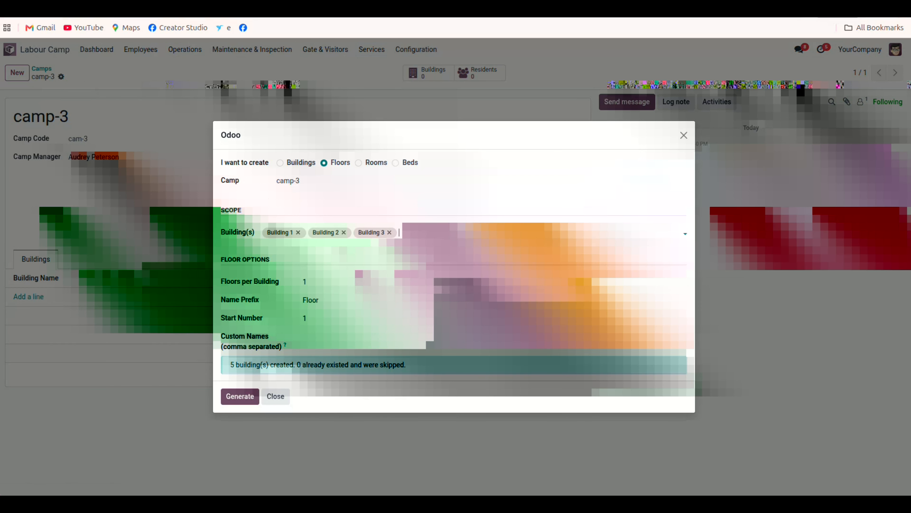
Set floors per building to 3 and generate the floors.
{"action": "double_click", "coordinate": [305, 281]}
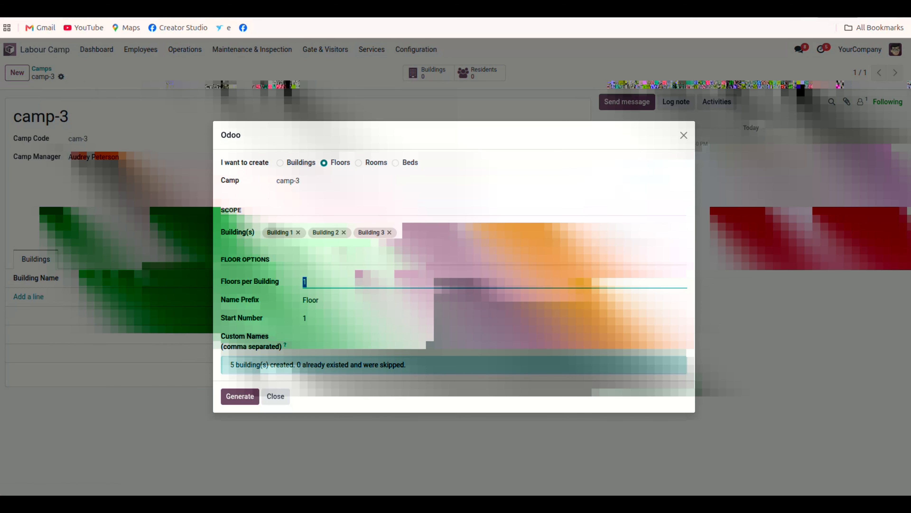
{"action": "type", "text": "5"}
{"action": "type", "text": "3"}
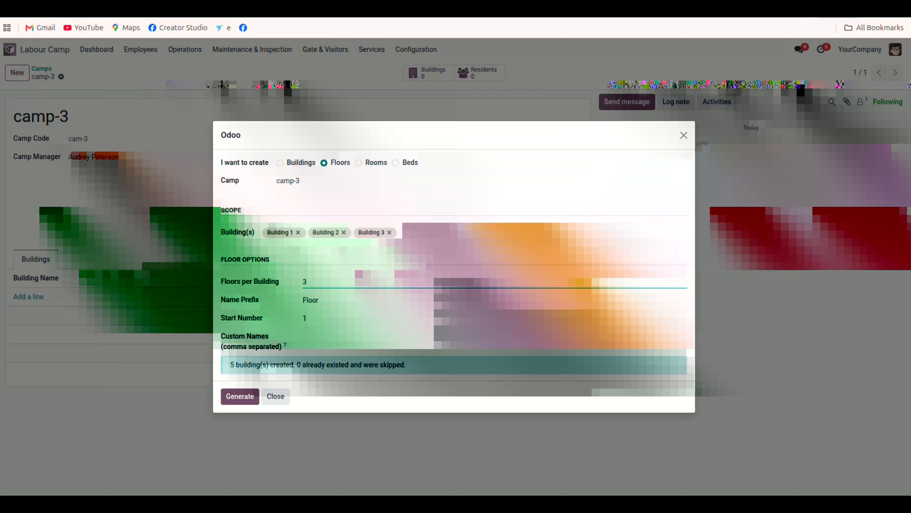
{"action": "left_click", "coordinate": [494, 339]}
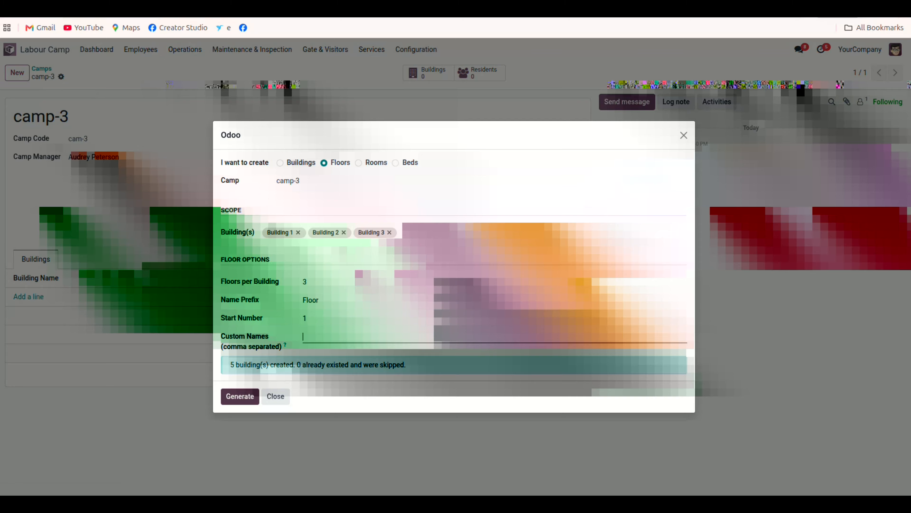
{"action": "left_click", "coordinate": [240, 396]}
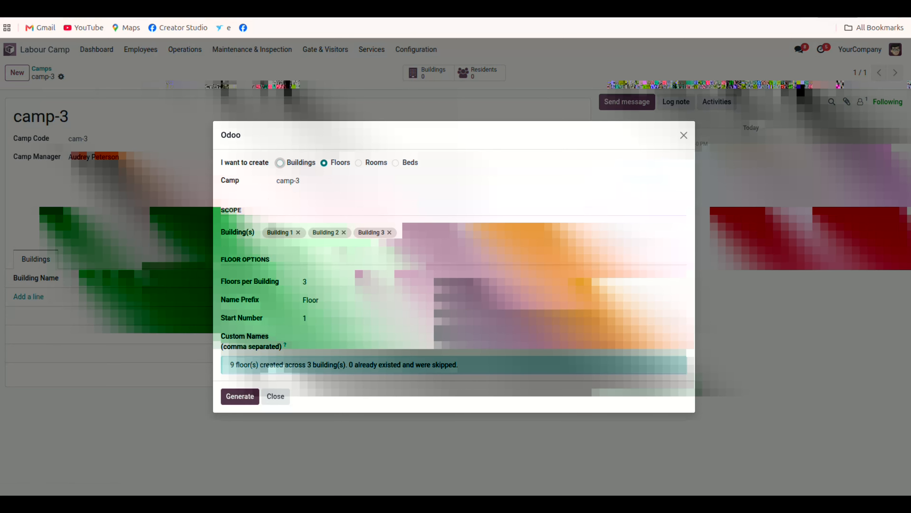
Switch the bulk setup to creating Rooms and select Building 5 as the building.
{"action": "left_click_drag", "start_coordinate": [230, 364], "coordinate": [347, 364]}
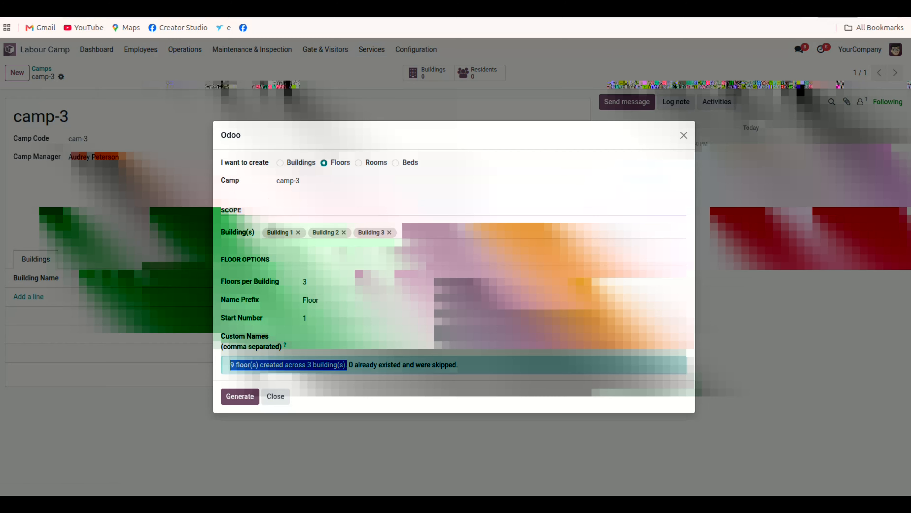
{"action": "left_click", "coordinate": [358, 162]}
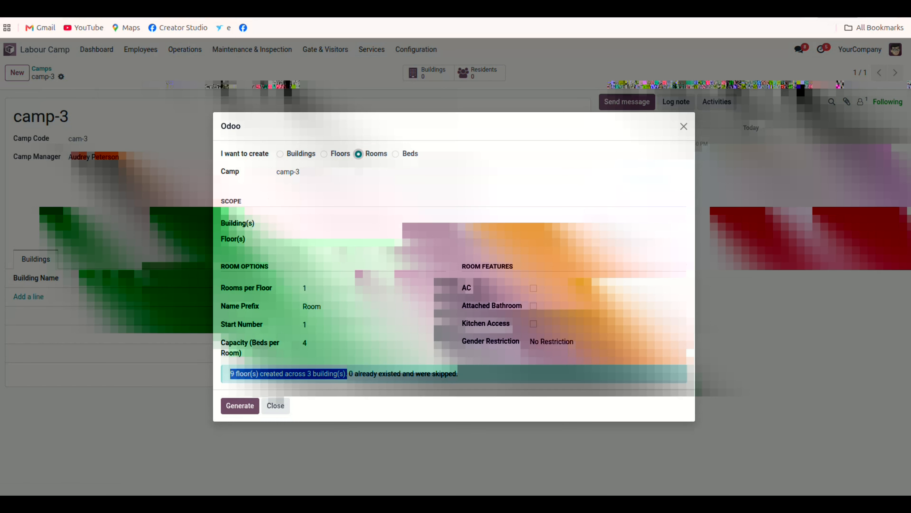
{"action": "left_click", "coordinate": [296, 223]}
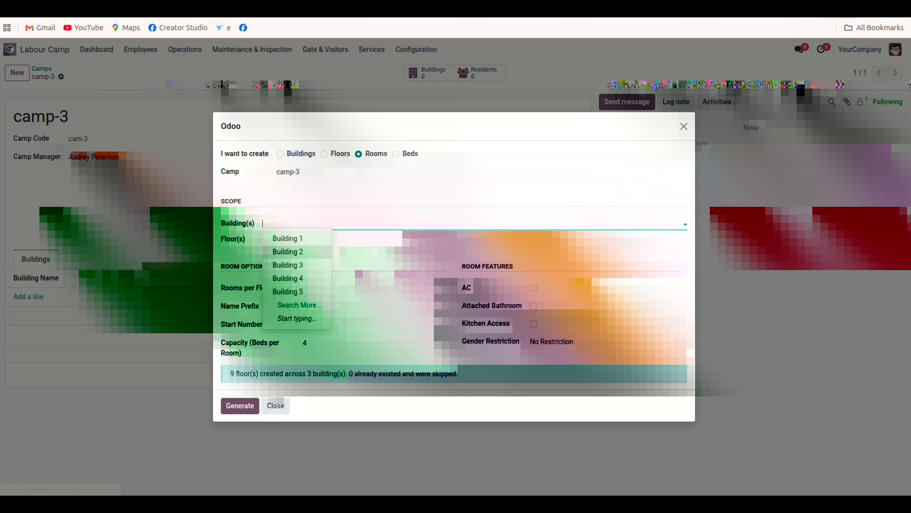
{"action": "key", "text": "Down"}
{"action": "key", "text": "Down"}
{"action": "key", "text": "Down"}
{"action": "key", "text": "Down"}
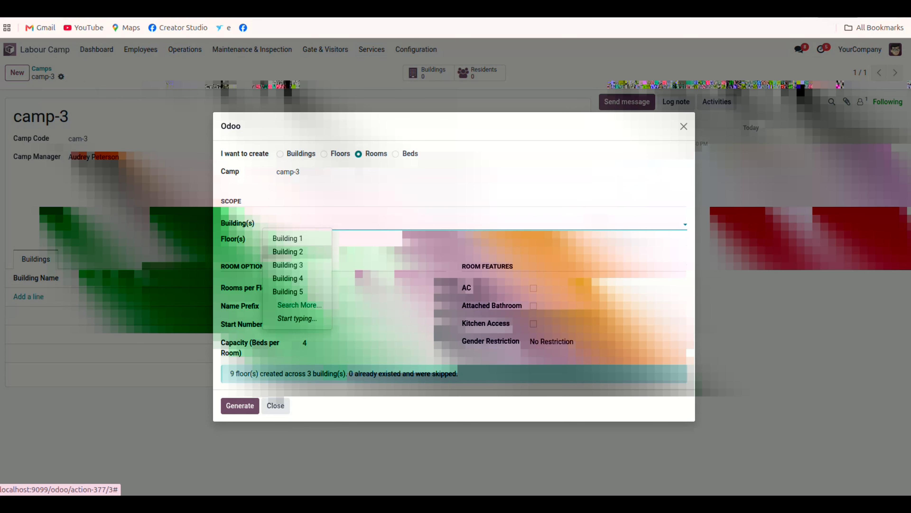
{"action": "key", "text": "Return"}
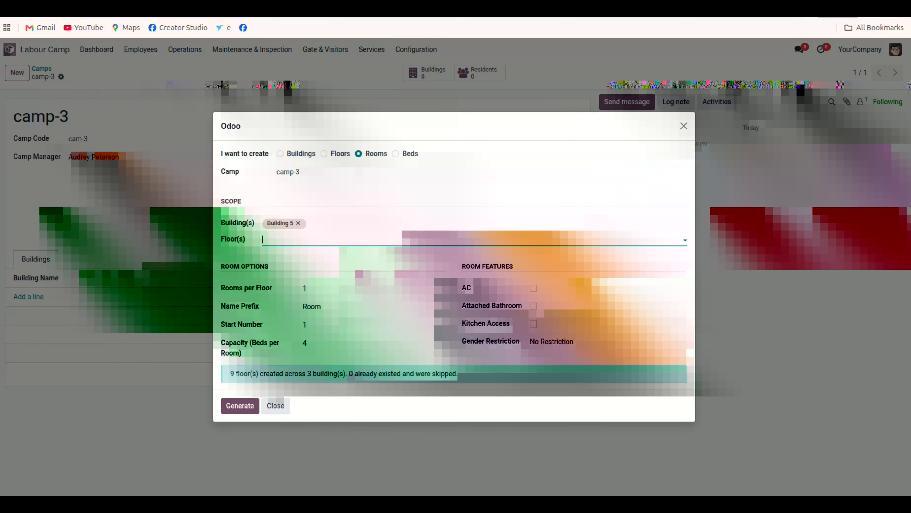
Set rooms per floor to 5 and enable AC for the new rooms.
{"action": "left_click", "coordinate": [295, 240]}
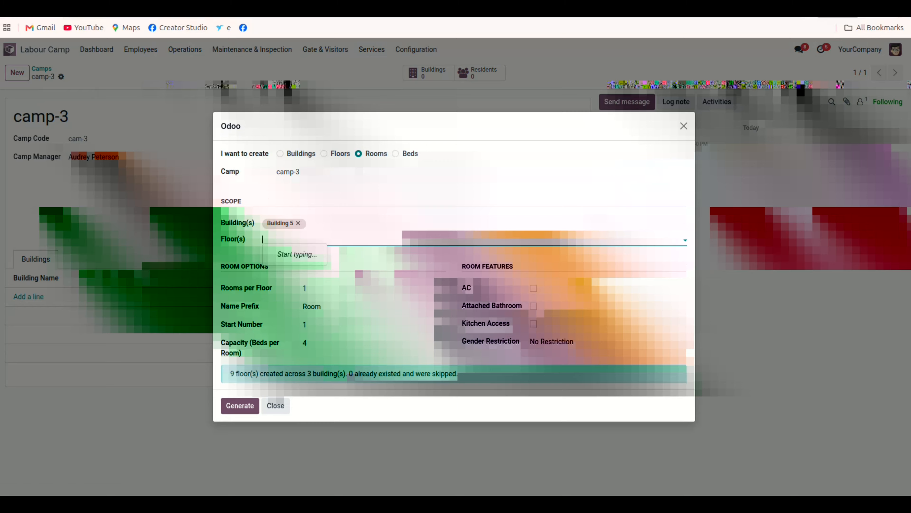
{"action": "left_click", "coordinate": [295, 239]}
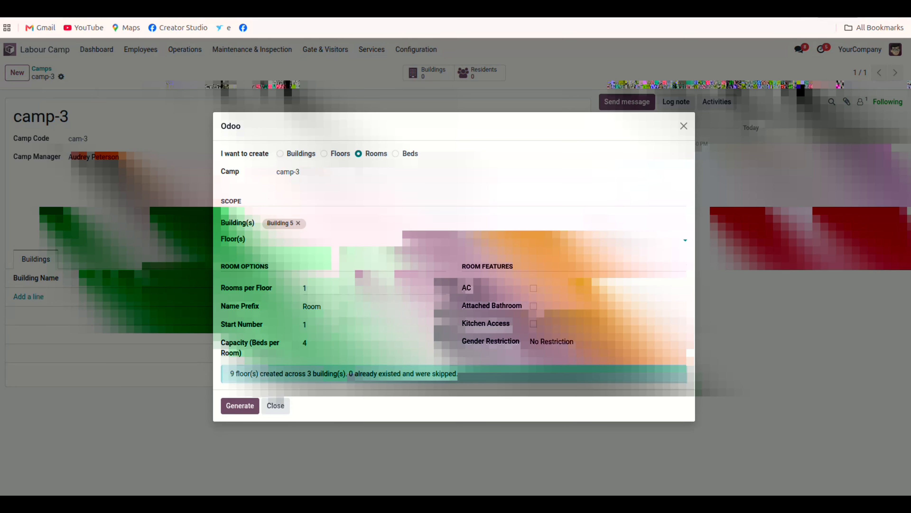
{"action": "double_click", "coordinate": [305, 288]}
{"action": "type", "text": "5"}
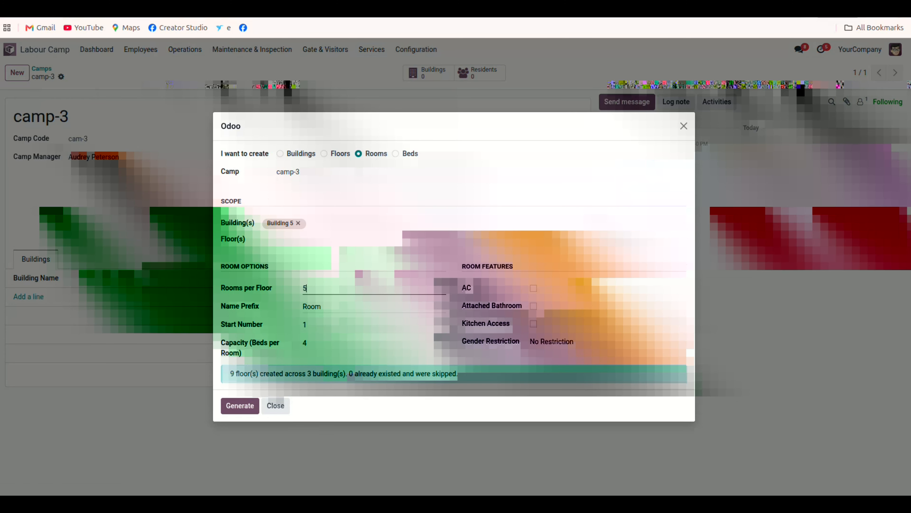
{"action": "left_click", "coordinate": [533, 288]}
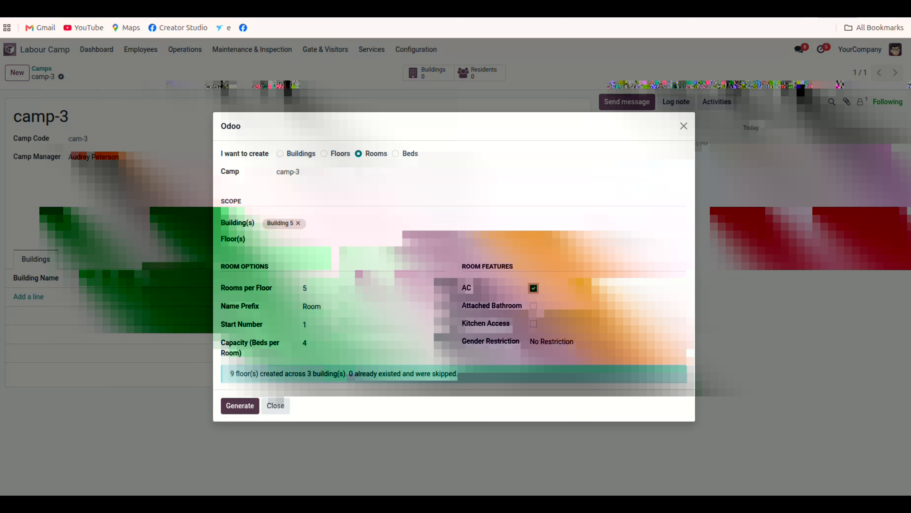
Try to generate the rooms without any floor selected, and dismiss the error.
{"action": "left_click", "coordinate": [239, 405]}
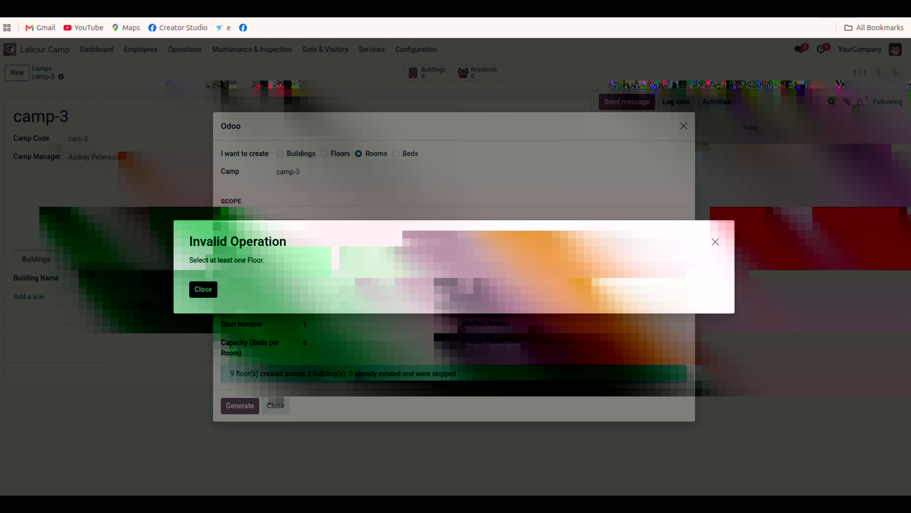
{"action": "left_click", "coordinate": [195, 292]}
{"action": "left_click", "coordinate": [297, 240]}
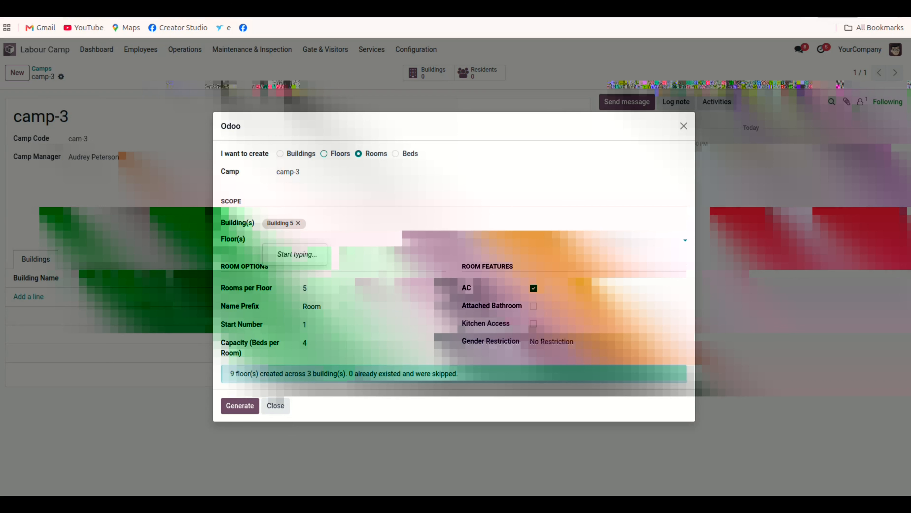
Switch to Floors, select Building 5 and generate its 3 floors.
{"action": "left_click", "coordinate": [324, 154]}
{"action": "left_click", "coordinate": [297, 233]}
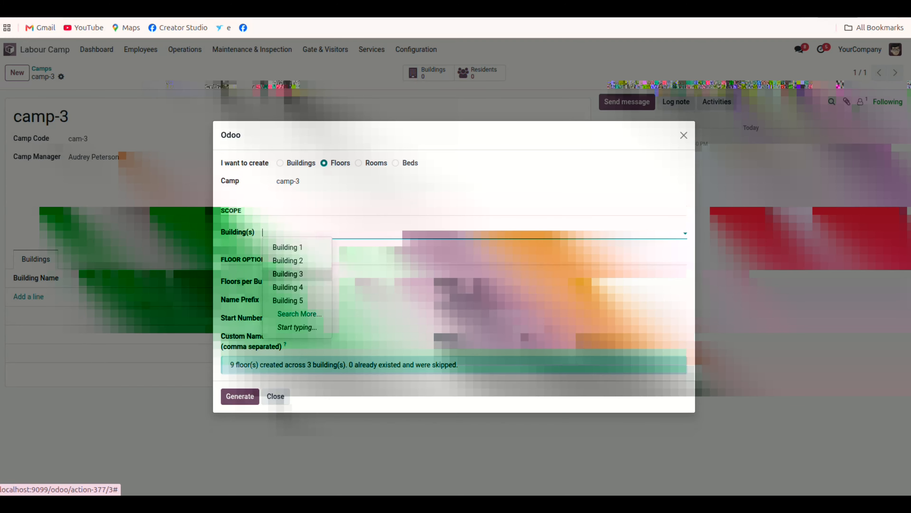
{"action": "left_click", "coordinate": [287, 300]}
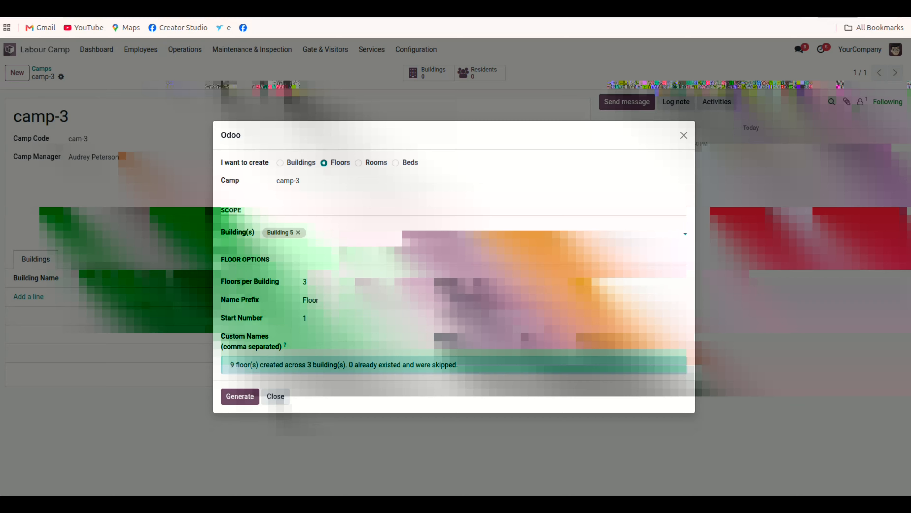
{"action": "left_click", "coordinate": [240, 396]}
Switch back to Rooms, select Building 5 and Building 5 / Floor 1, and generate the rooms.
{"action": "left_click", "coordinate": [358, 163]}
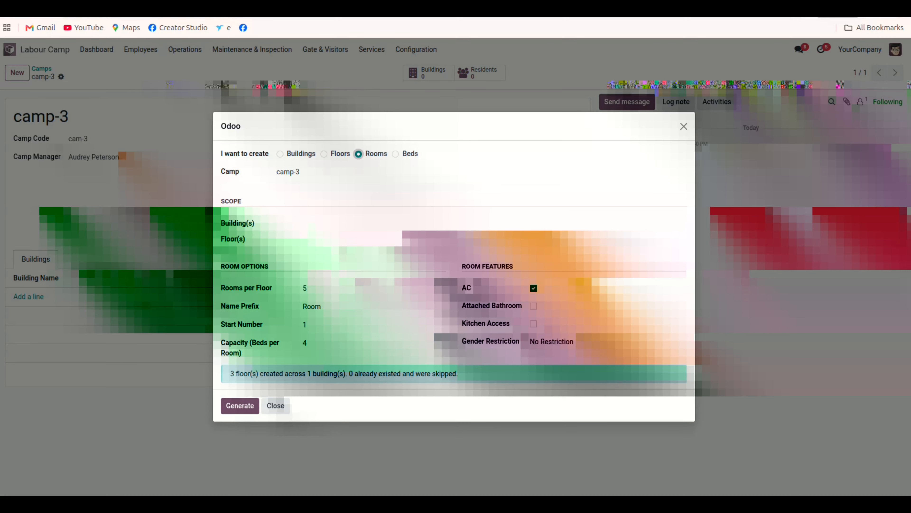
{"action": "left_click", "coordinate": [302, 224]}
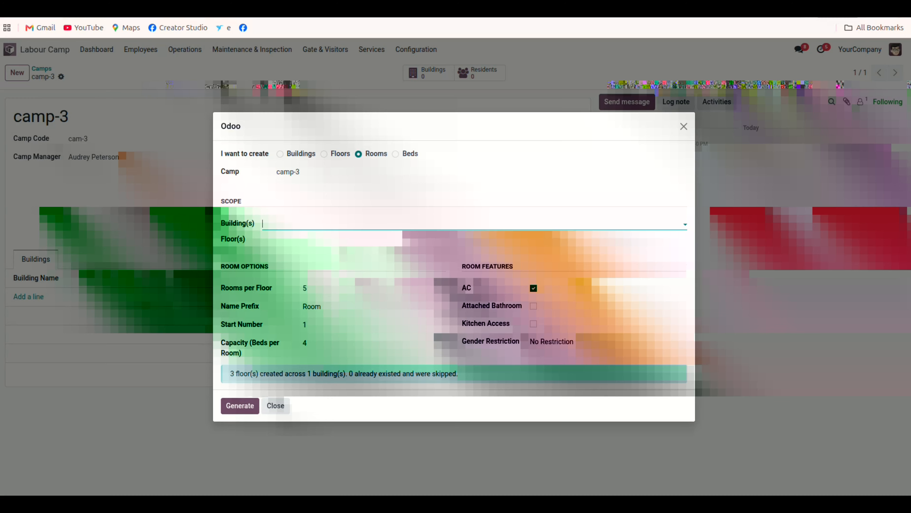
{"action": "left_click", "coordinate": [288, 291]}
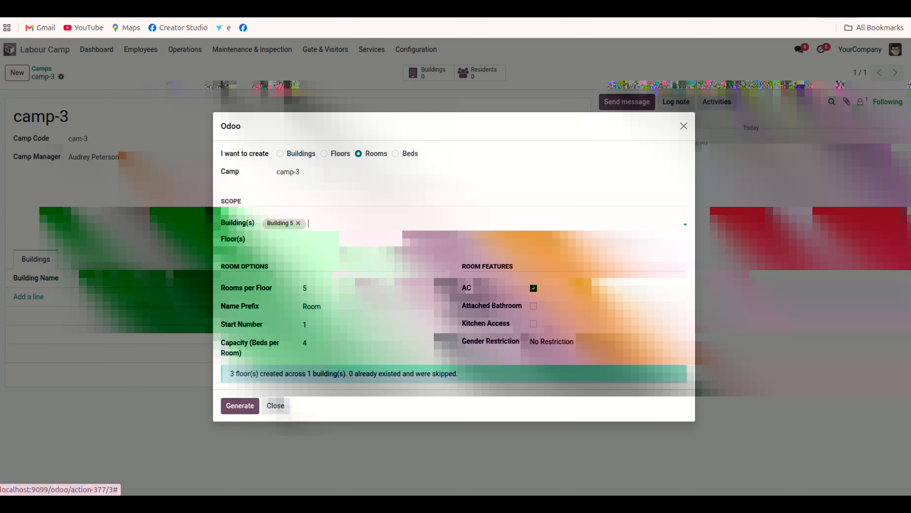
{"action": "left_click", "coordinate": [301, 239]}
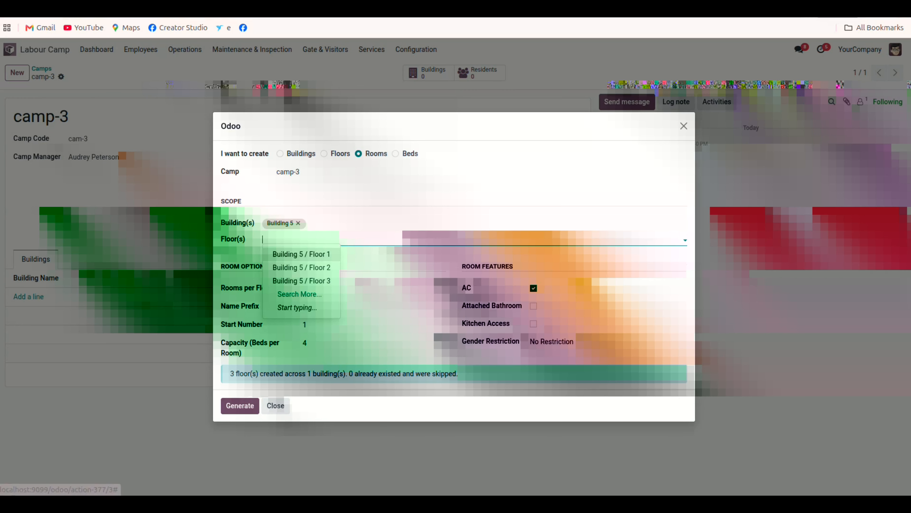
{"action": "left_click", "coordinate": [302, 254]}
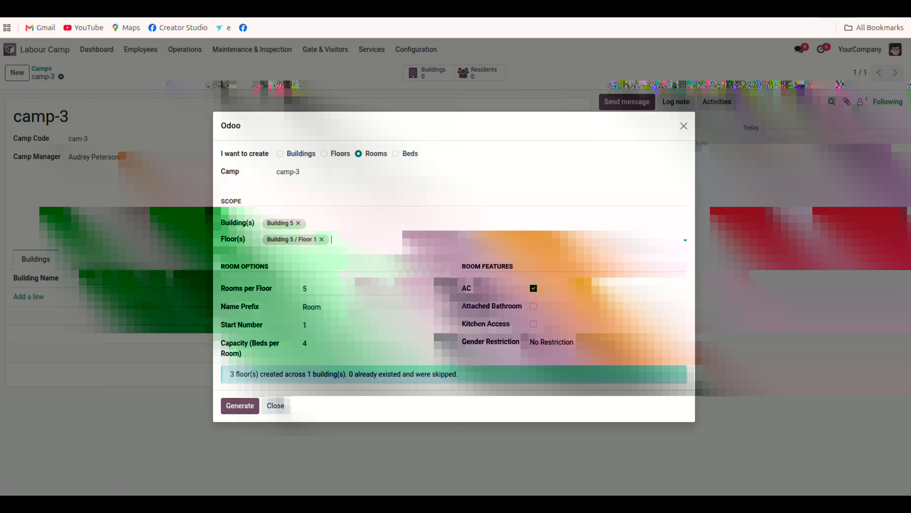
{"action": "left_click", "coordinate": [240, 405]}
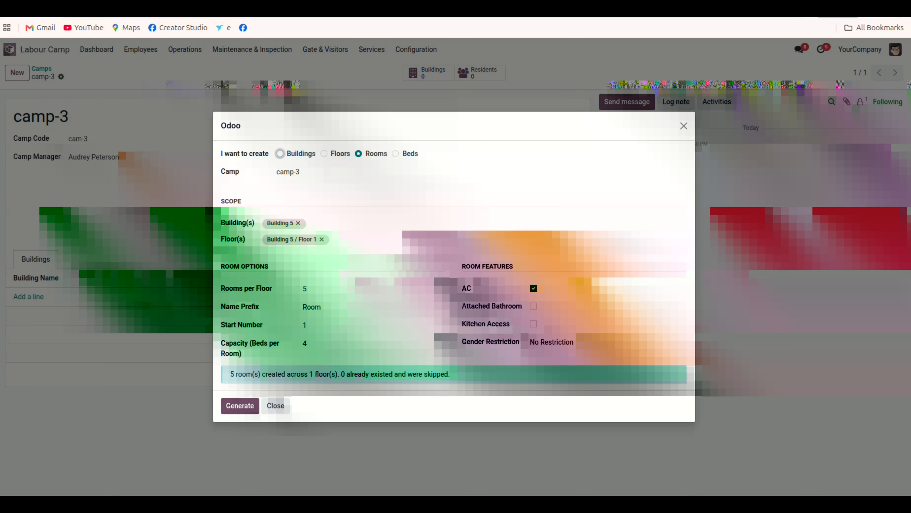
Select Building 5, Floor 1 and Room 5 for bed creation, then close the Bulk Setup wizard.
{"action": "left_click", "coordinate": [396, 153]}
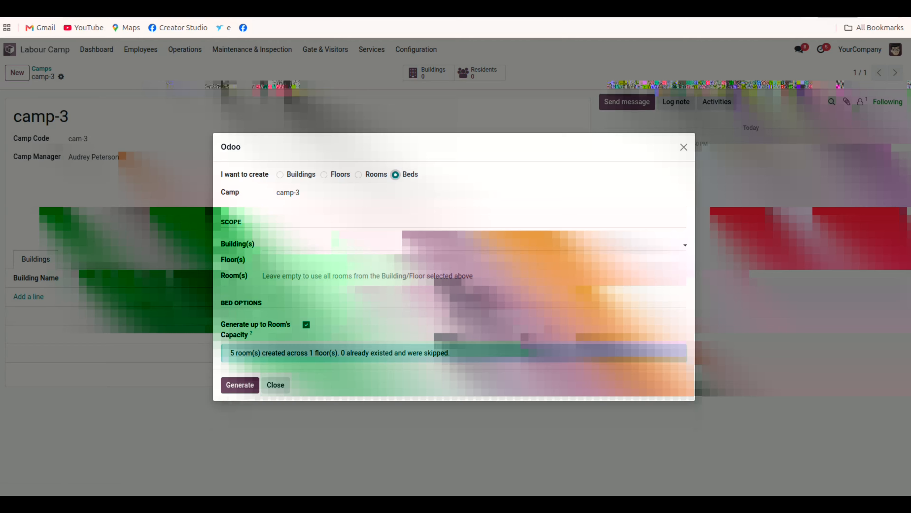
{"action": "left_click", "coordinate": [337, 244]}
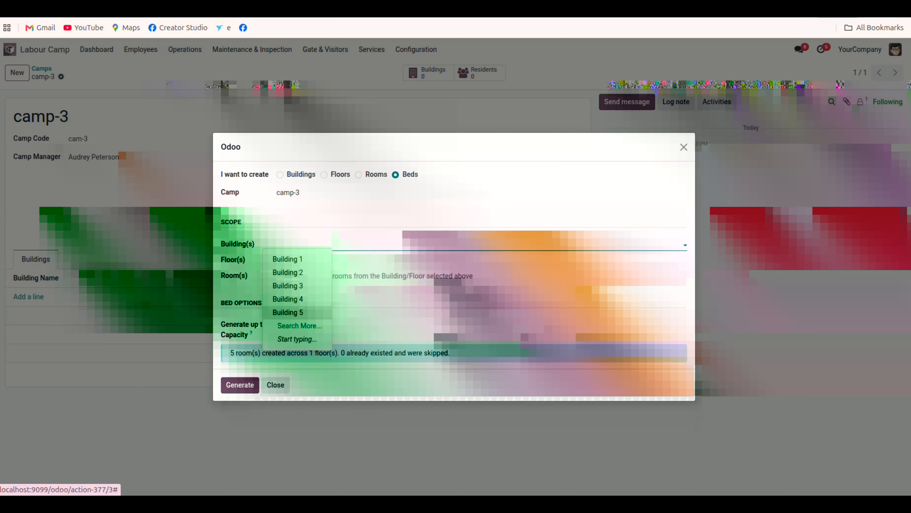
{"action": "left_click", "coordinate": [287, 312]}
{"action": "left_click", "coordinate": [302, 260]}
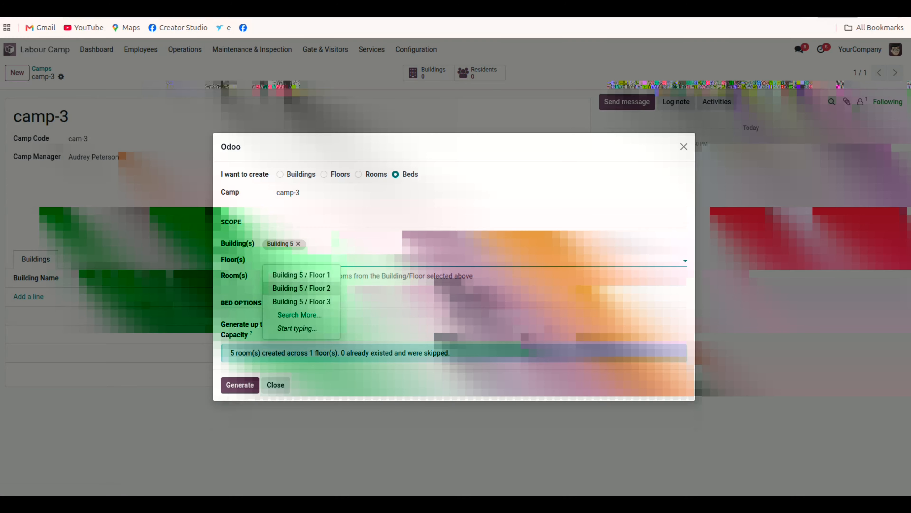
{"action": "left_click", "coordinate": [301, 275]}
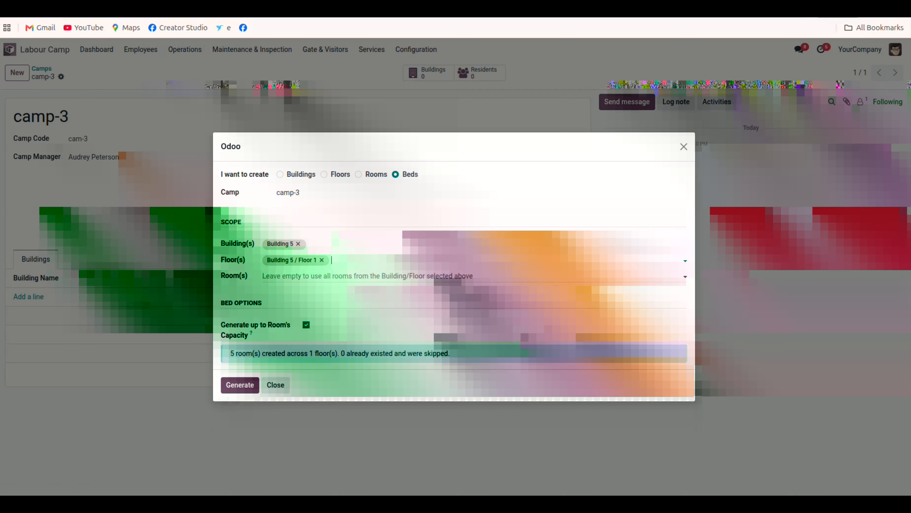
{"action": "left_click", "coordinate": [305, 276]}
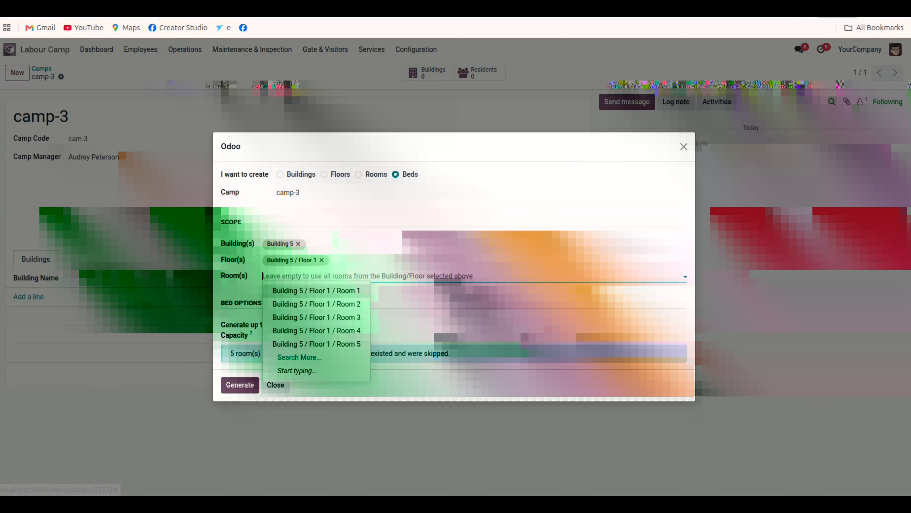
{"action": "left_click", "coordinate": [316, 344]}
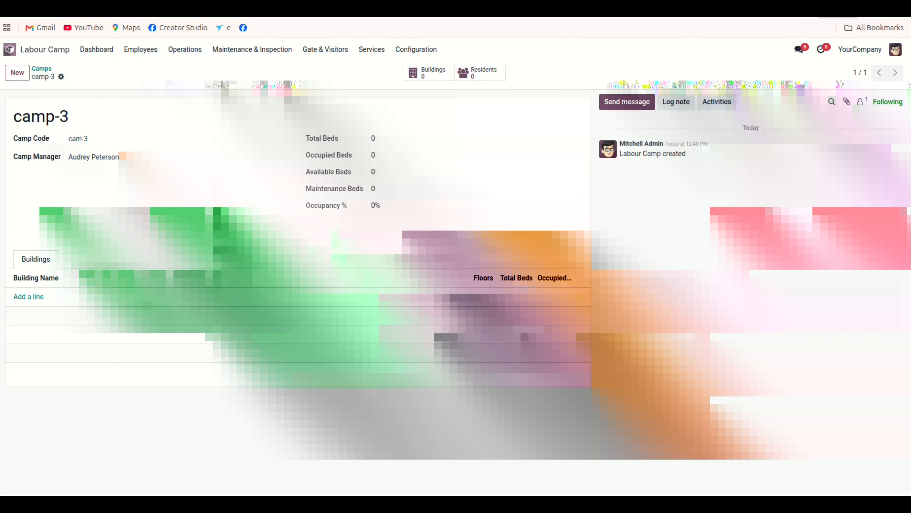
{"action": "left_click", "coordinate": [275, 385]}
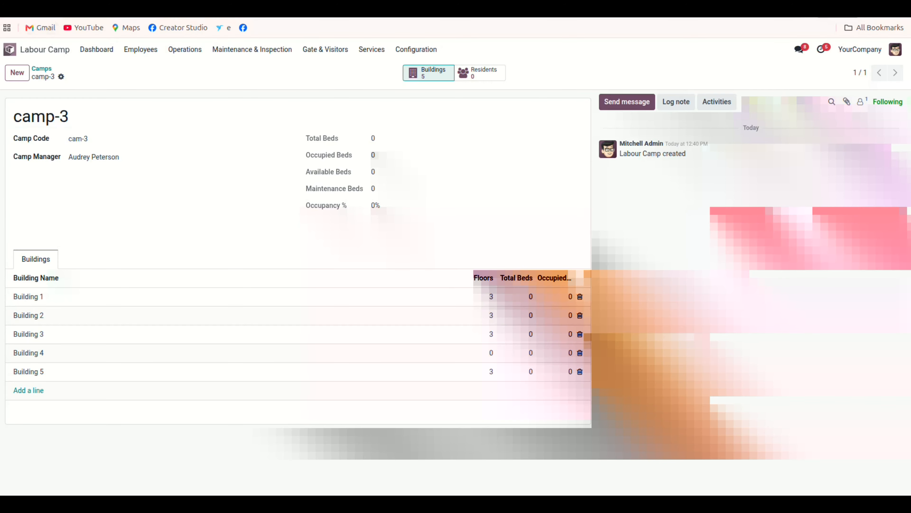
Review camp-3's buildings, Building 5's floors and its rooms, then return to the camp record.
{"action": "left_click", "coordinate": [428, 72]}
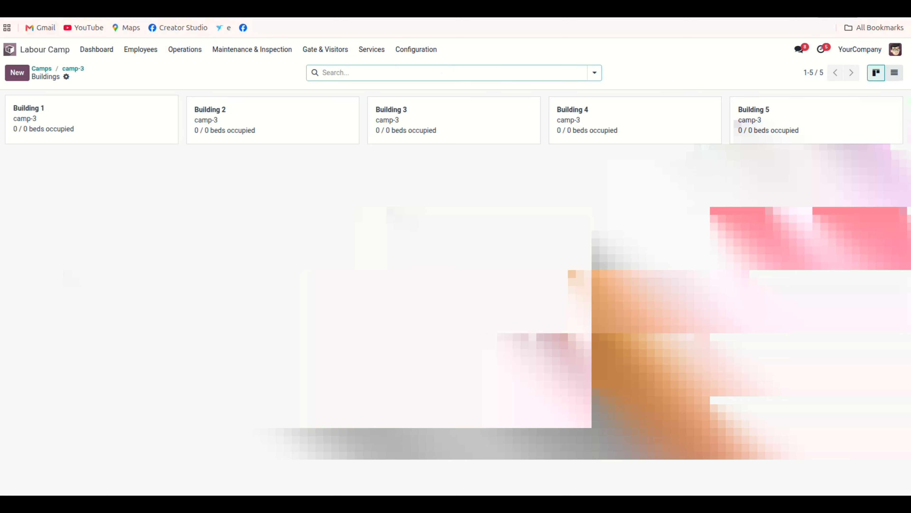
{"action": "left_click", "coordinate": [804, 120]}
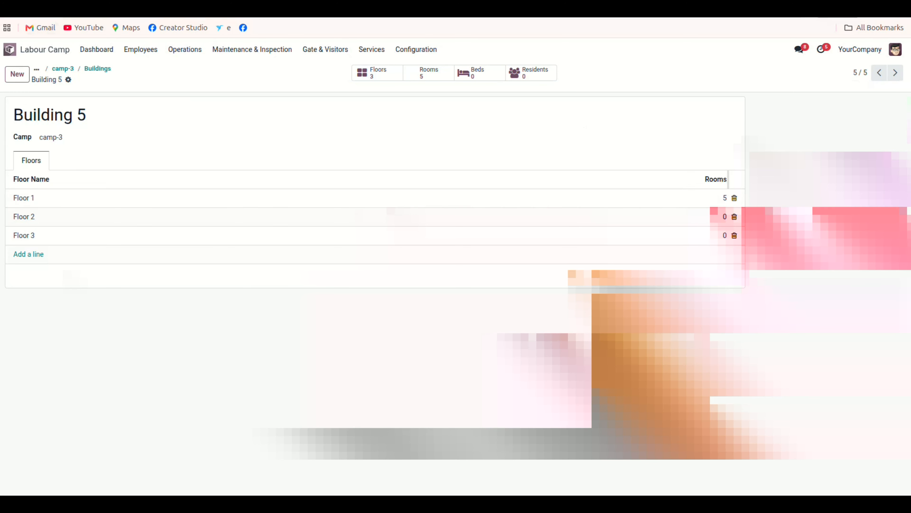
{"action": "left_click", "coordinate": [429, 72]}
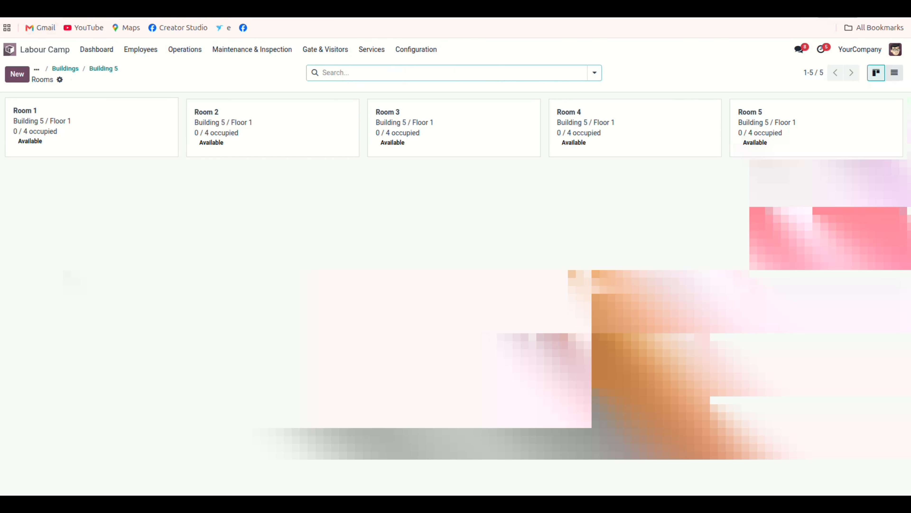
{"action": "left_click_drag", "start_coordinate": [557, 133], "coordinate": [602, 133]}
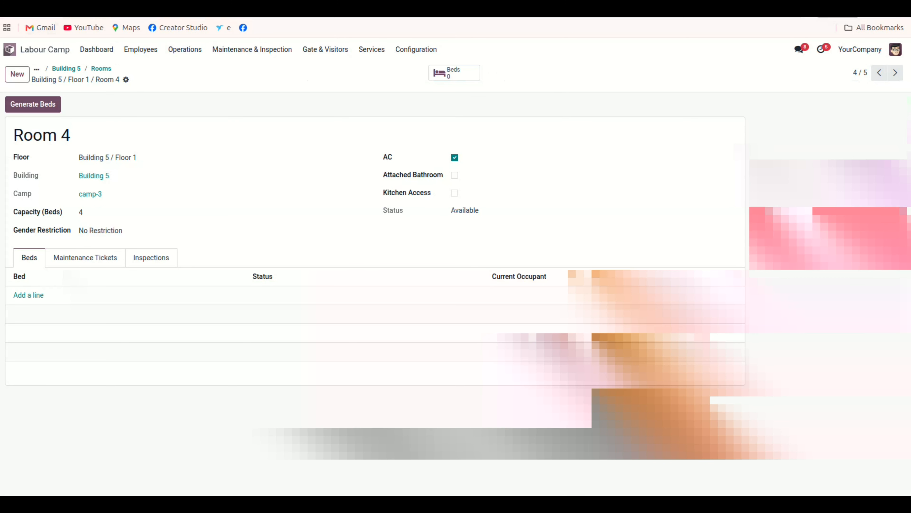
{"action": "left_click", "coordinate": [101, 68]}
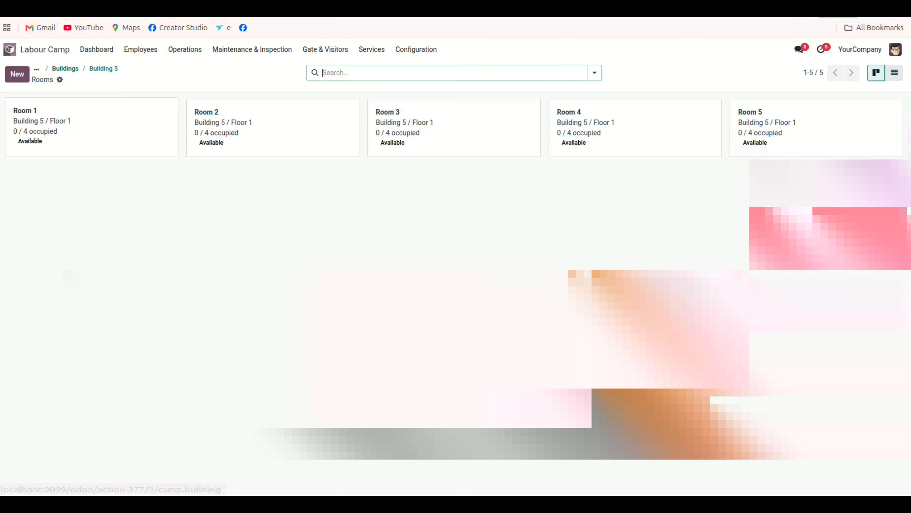
{"action": "left_click", "coordinate": [65, 68]}
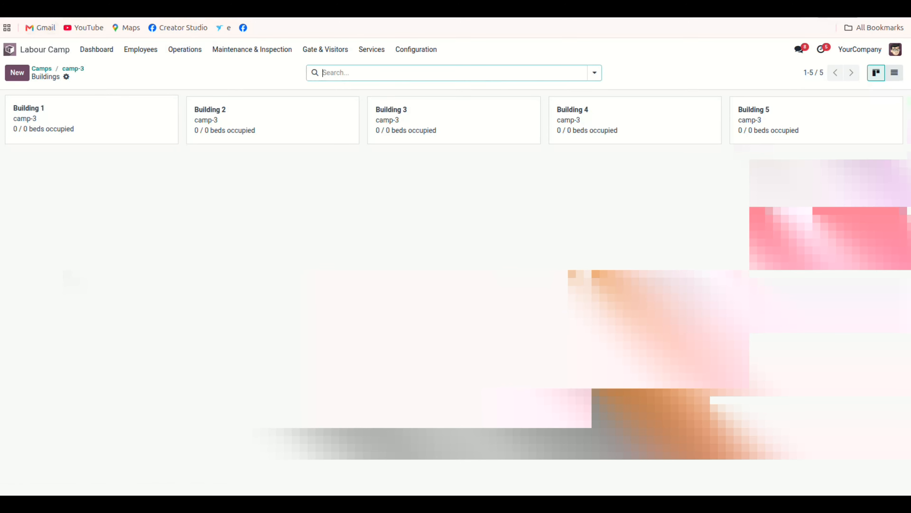
{"action": "left_click", "coordinate": [73, 68]}
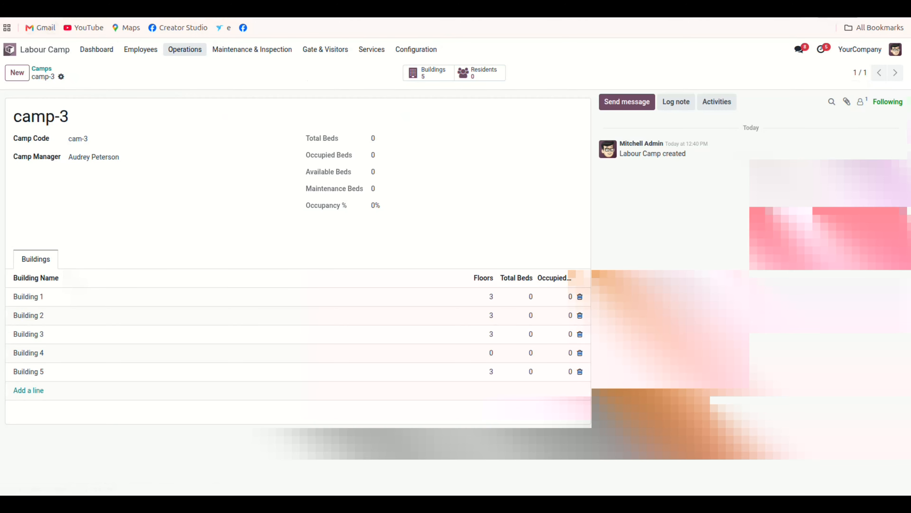
Open the Bed Allocation records from the operations section.
{"action": "left_click", "coordinate": [184, 50]}
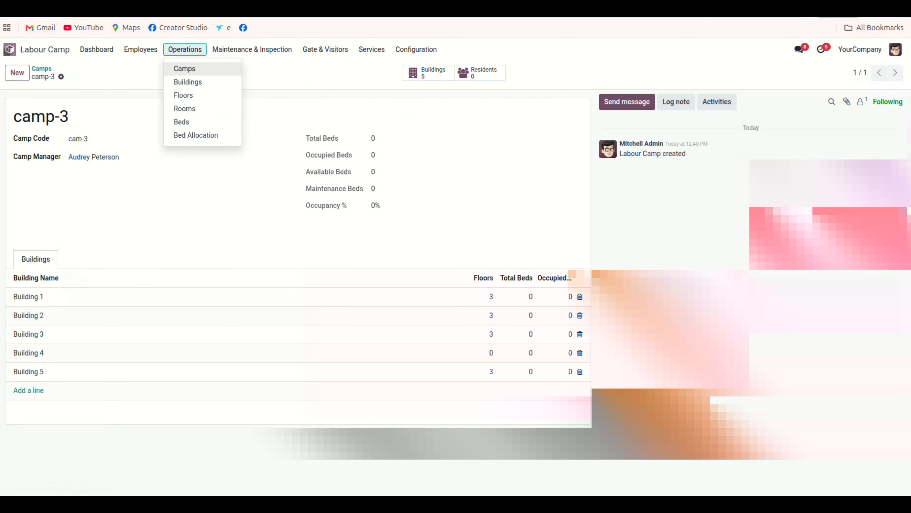
{"action": "left_click", "coordinate": [196, 135]}
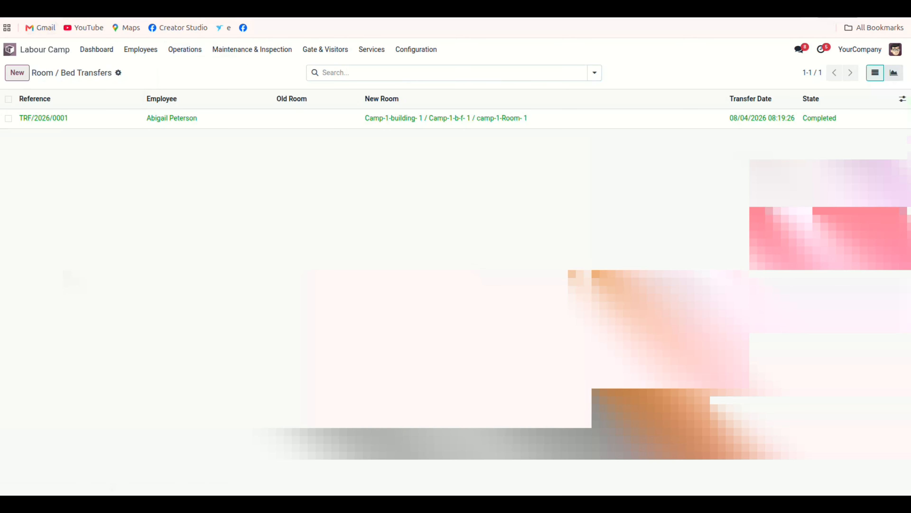
Create a bed transfer moving the first listed employee to Camp-1-building- 1 / Camp-1-b-f- 1 / camp-1-Room- 1 / Bed 2, save and confirm it.
{"action": "left_click", "coordinate": [17, 73]}
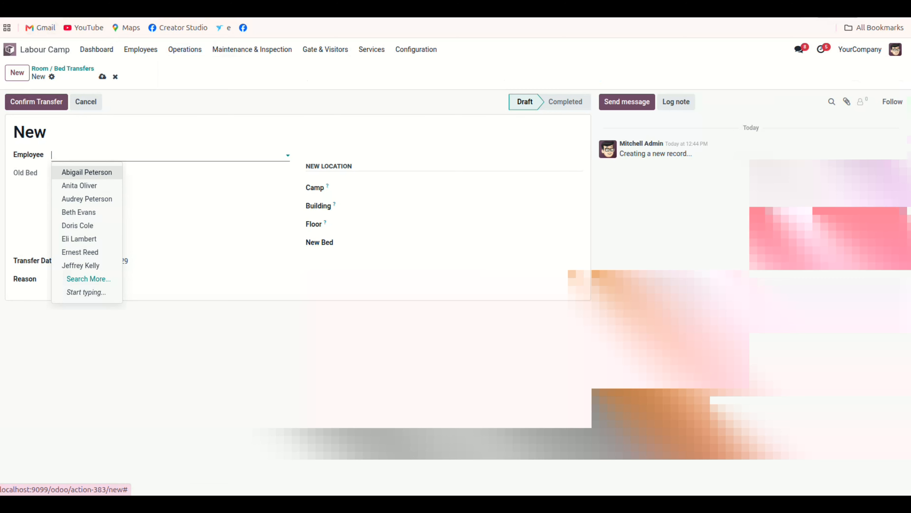
{"action": "left_click", "coordinate": [87, 172]}
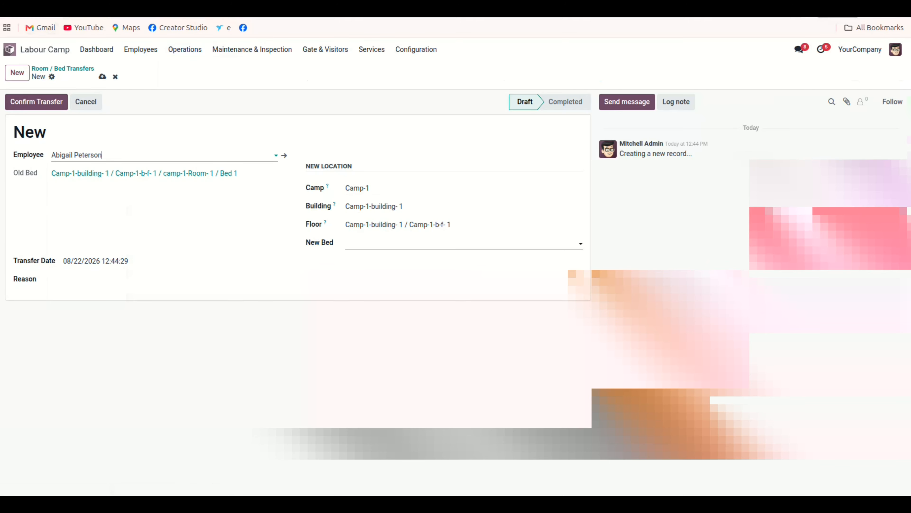
{"action": "left_click", "coordinate": [462, 244]}
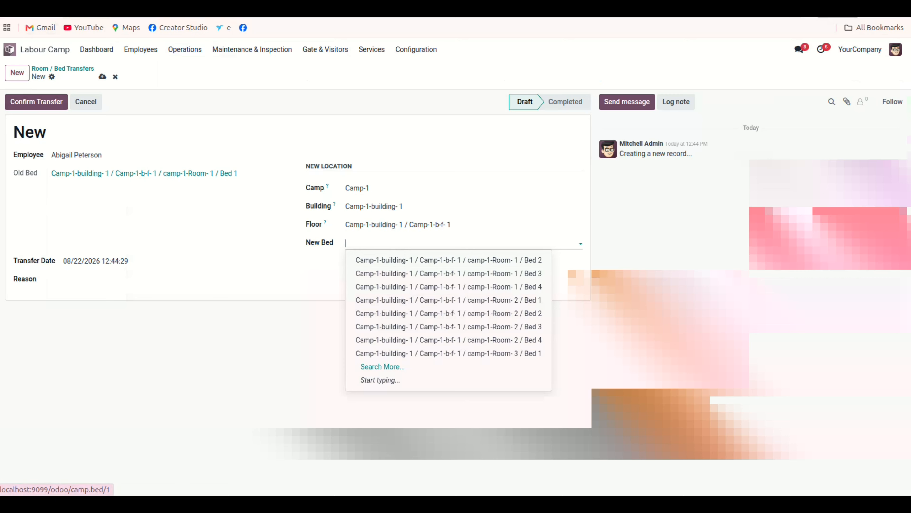
{"action": "left_click", "coordinate": [449, 260]}
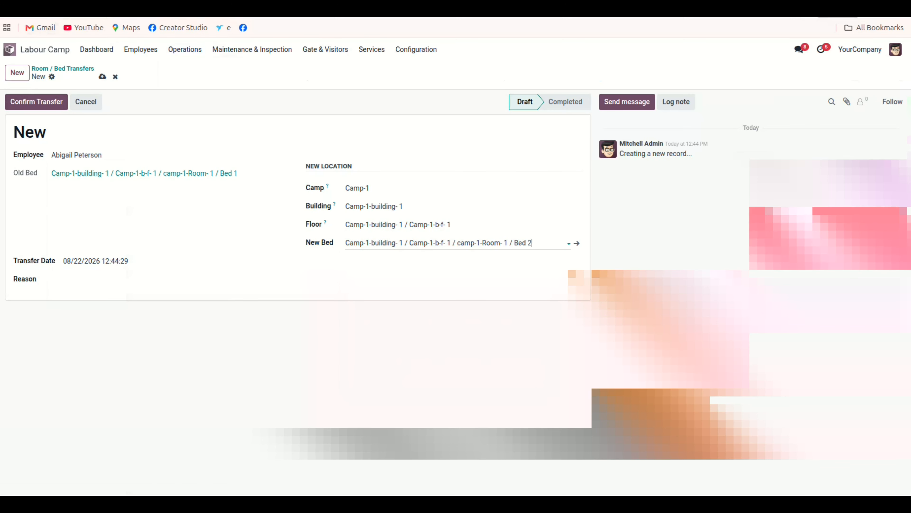
{"action": "left_click", "coordinate": [103, 76]}
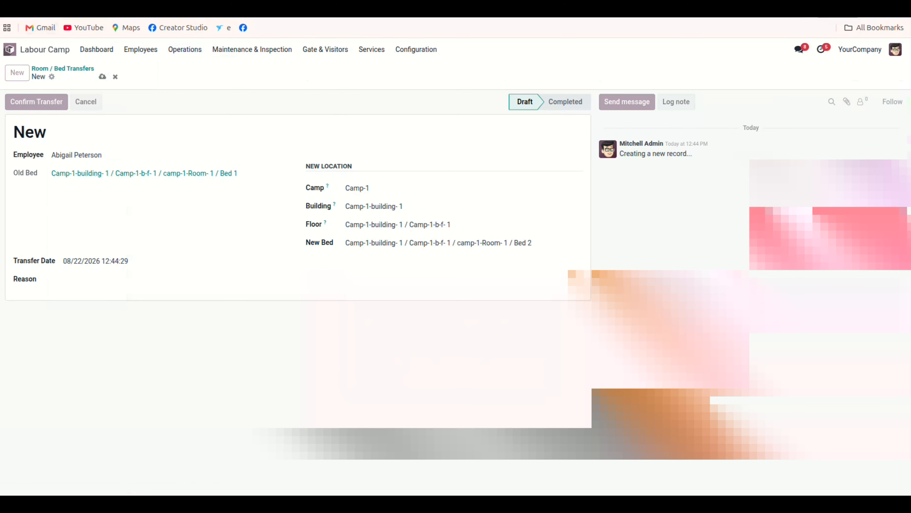
{"action": "left_click", "coordinate": [36, 102]}
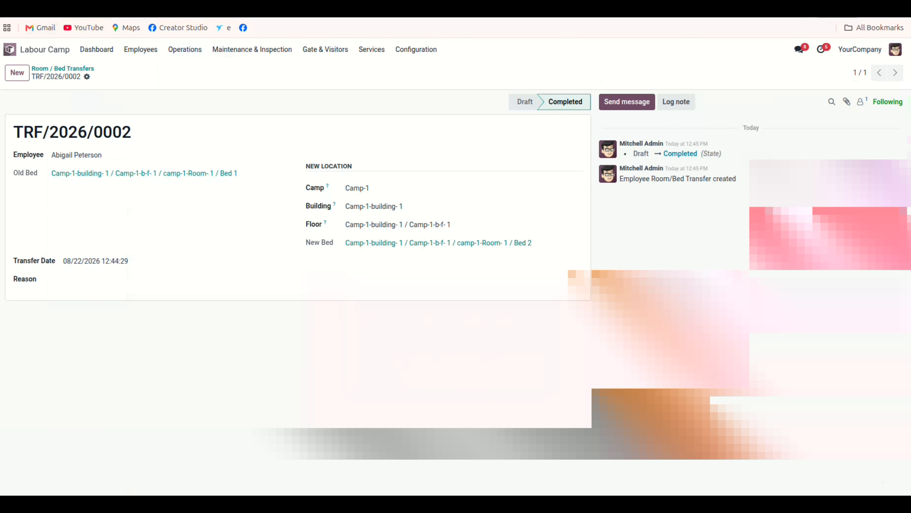
Refresh the dashboard to review the occupancy figures, then open the Bed Allocation records.
{"action": "left_click", "coordinate": [96, 50]}
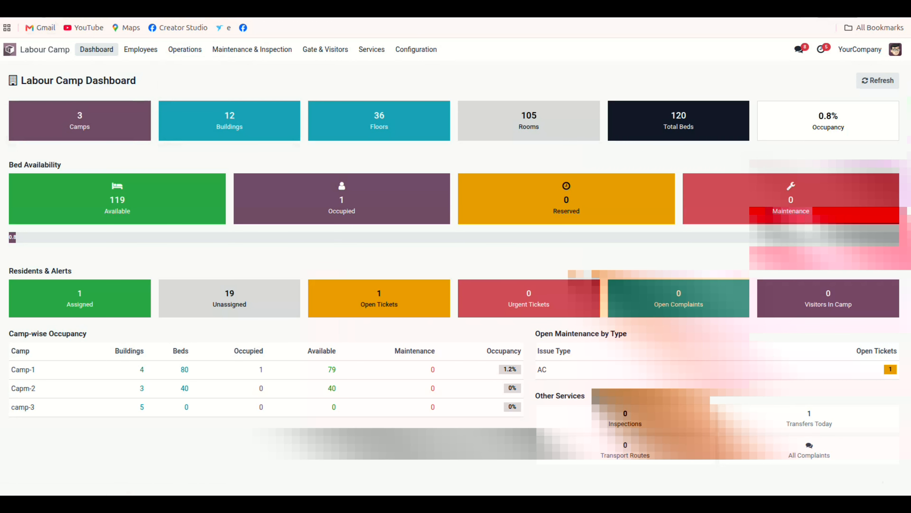
{"action": "key", "text": "F5"}
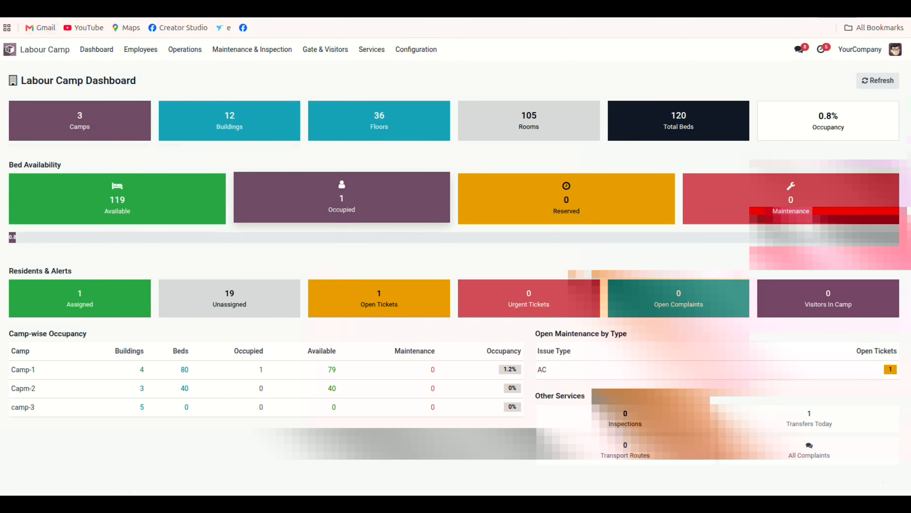
{"action": "left_click", "coordinate": [184, 49]}
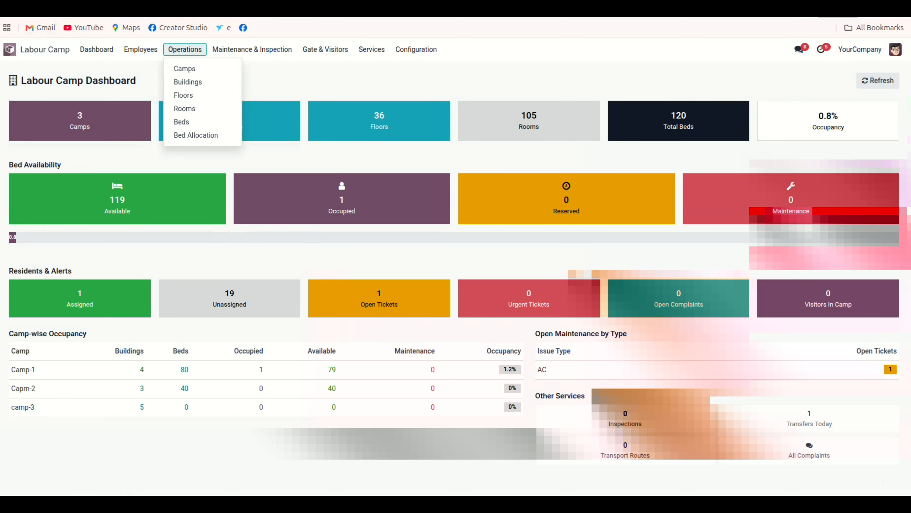
{"action": "left_click", "coordinate": [195, 135]}
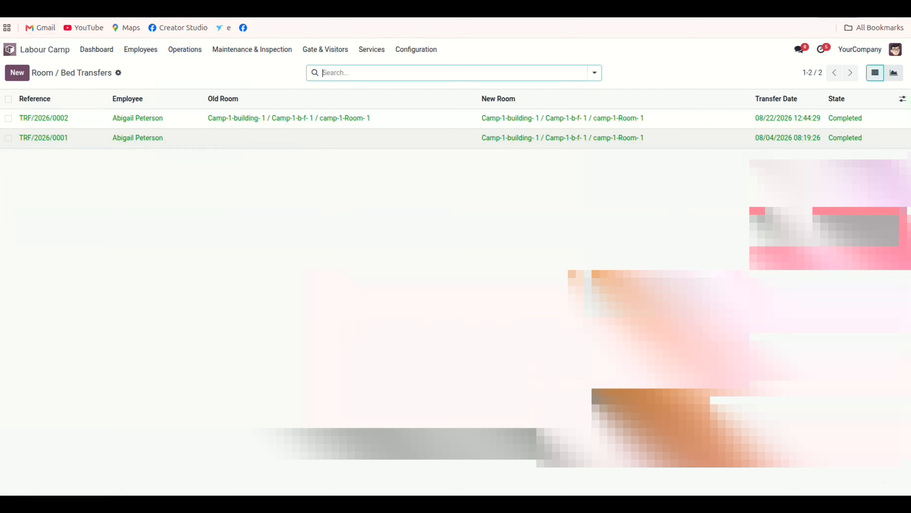
Create a bed transfer for the second listed employee to Camp-1, Camp-1-building- 1, floor Camp-1-b-f- 2, camp-1-Room- 1 / Bed 1, and confirm it.
{"action": "left_click", "coordinate": [17, 72]}
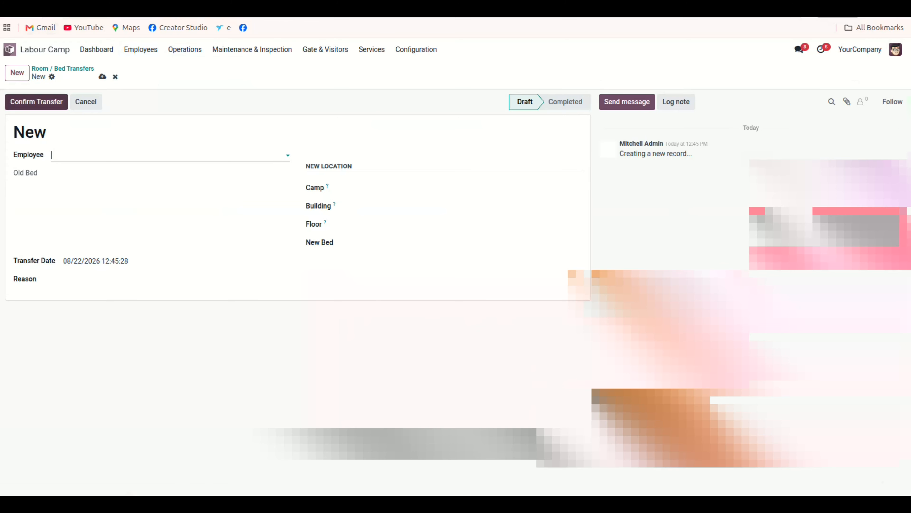
{"action": "left_click", "coordinate": [170, 155]}
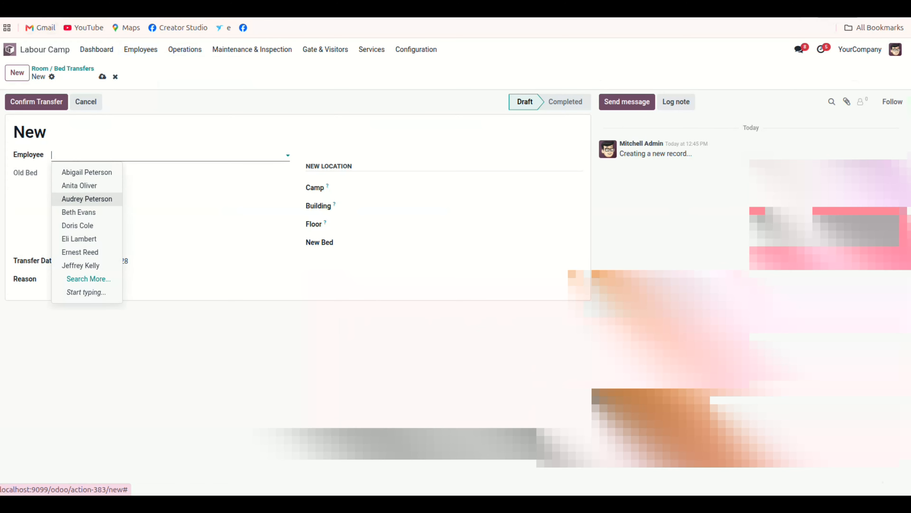
{"action": "left_click", "coordinate": [79, 185]}
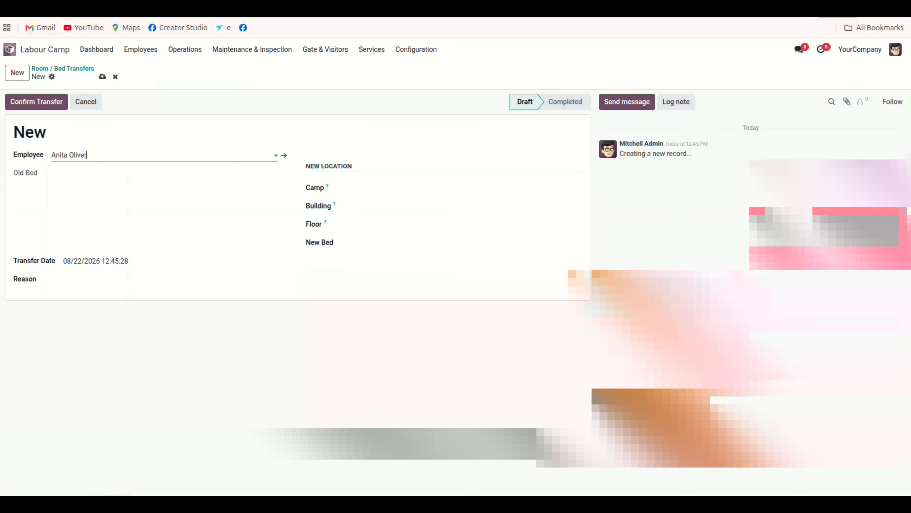
{"action": "left_click", "coordinate": [463, 189]}
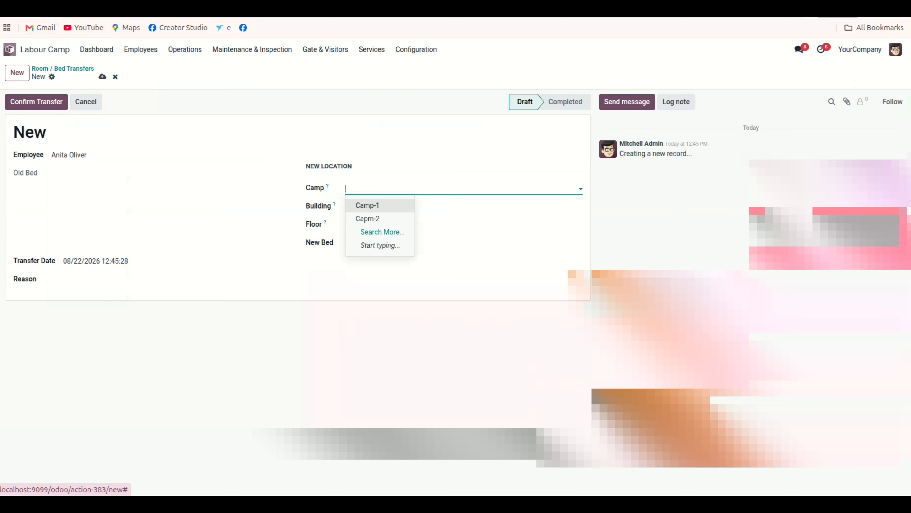
{"action": "left_click", "coordinate": [379, 205]}
{"action": "left_click", "coordinate": [384, 206]}
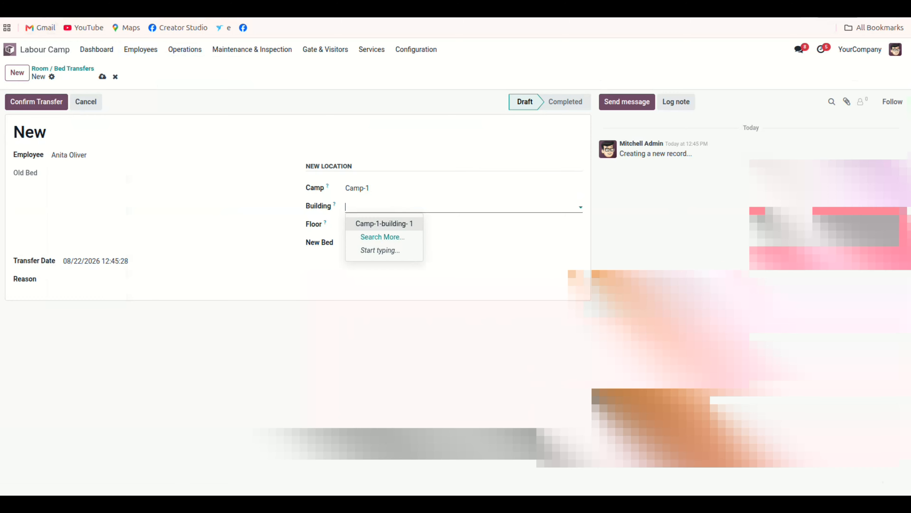
{"action": "left_click", "coordinate": [384, 223]}
{"action": "left_click", "coordinate": [385, 225]}
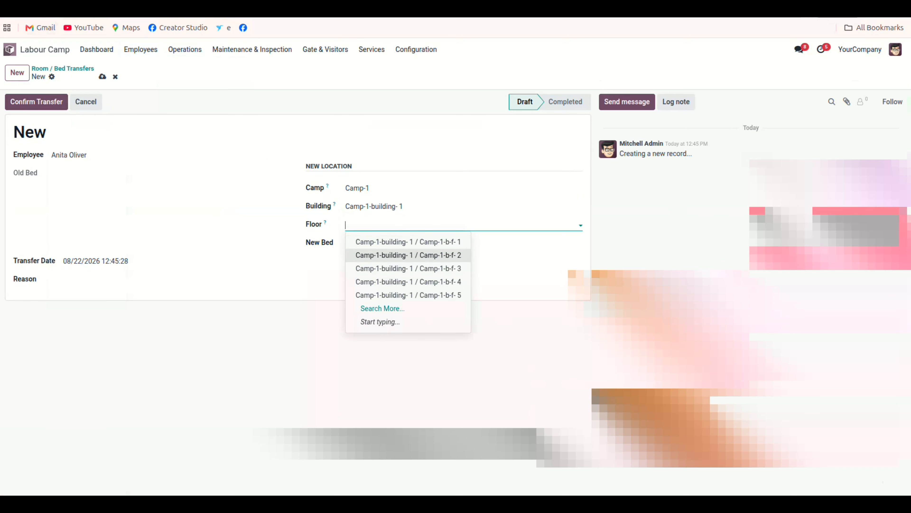
{"action": "left_click", "coordinate": [408, 255]}
{"action": "left_click", "coordinate": [385, 244]}
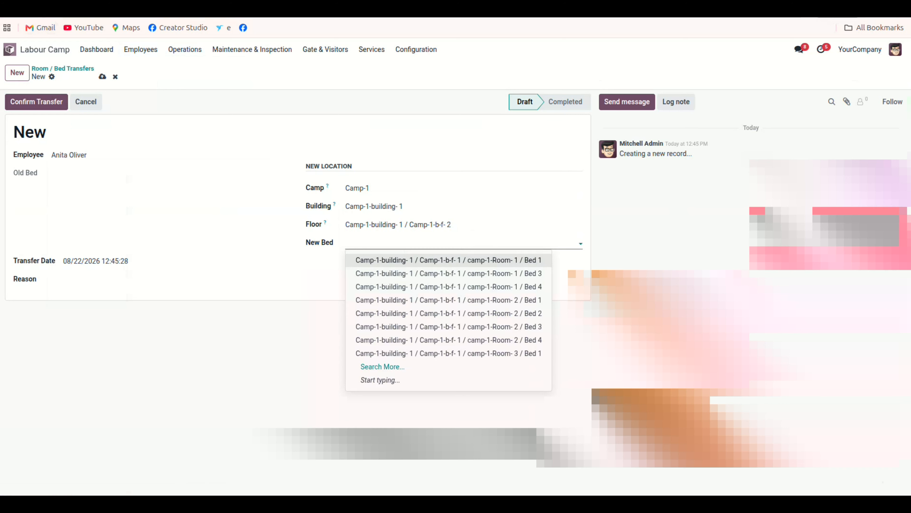
{"action": "left_click", "coordinate": [398, 260]}
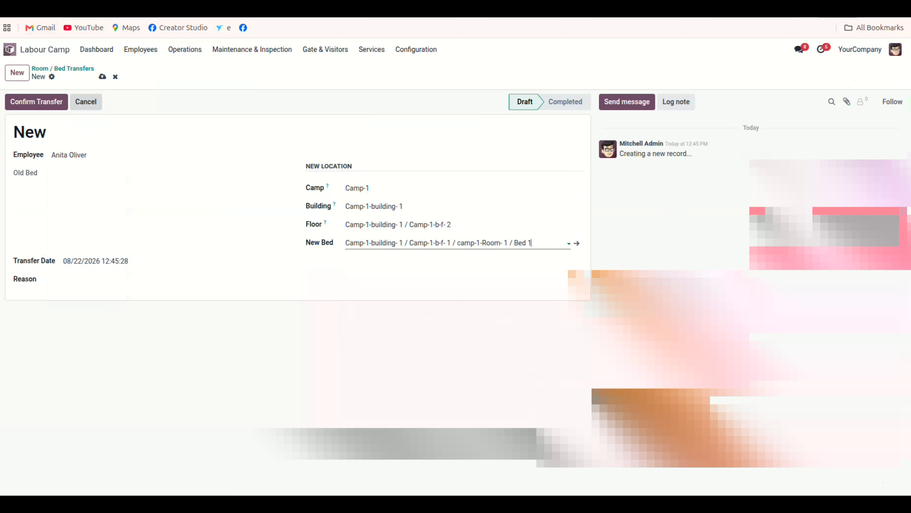
{"action": "left_click", "coordinate": [103, 76]}
{"action": "left_click", "coordinate": [37, 102]}
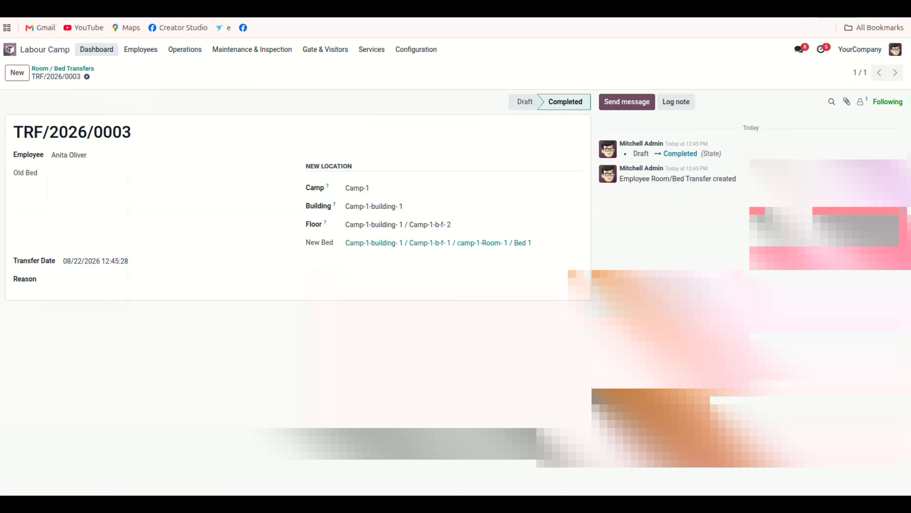
Open the assigned residents from the dashboard and review the first resident's Accommodation details.
{"action": "left_click", "coordinate": [97, 49]}
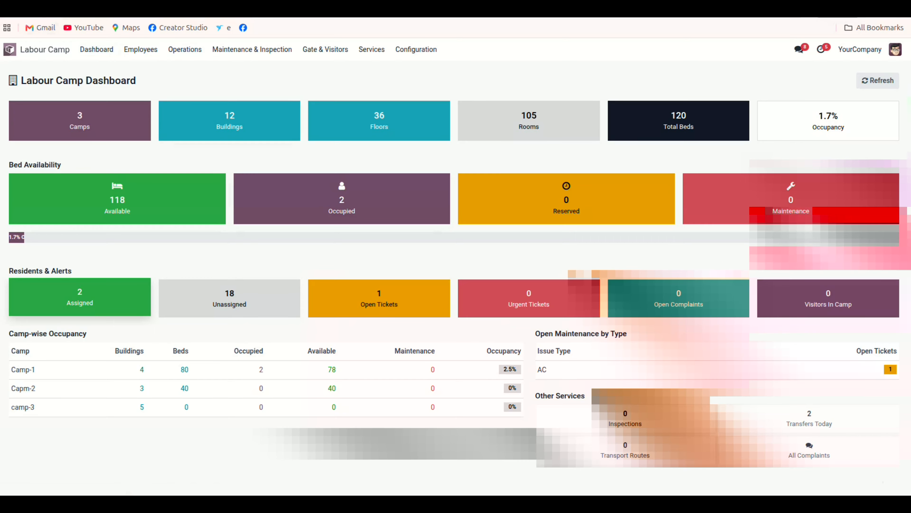
{"action": "left_click", "coordinate": [80, 297]}
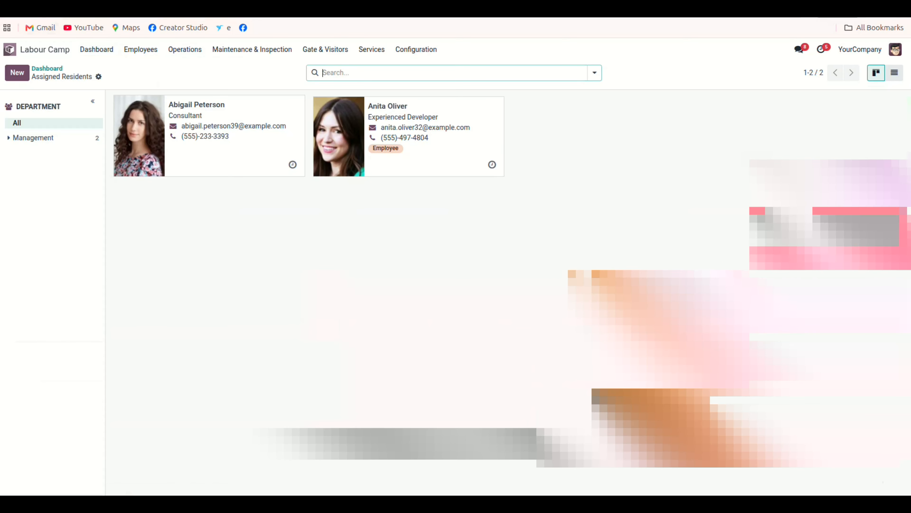
{"action": "left_click", "coordinate": [229, 145]}
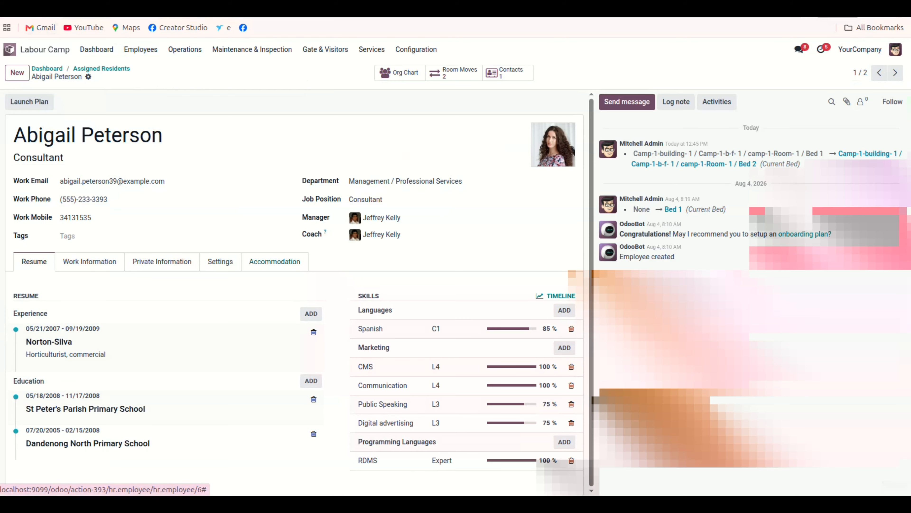
{"action": "left_click", "coordinate": [274, 261]}
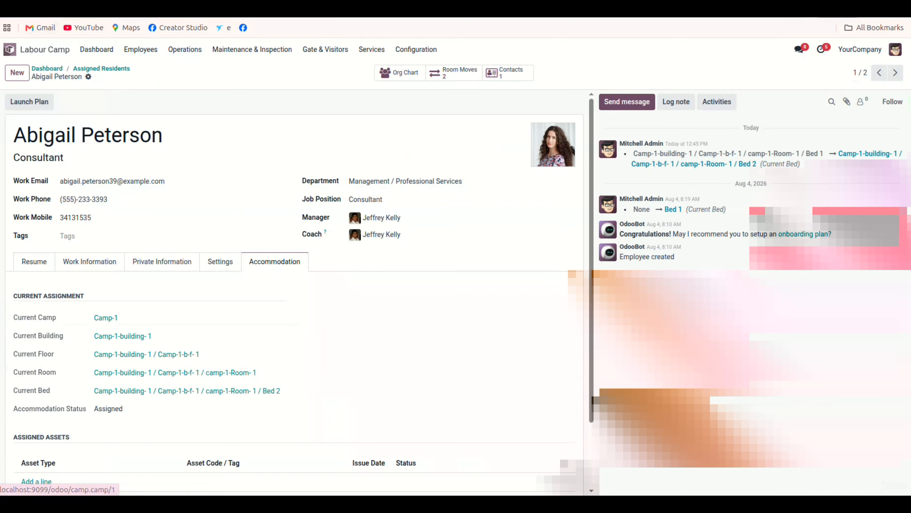
{"action": "scroll", "coordinate": [295, 292], "scroll_direction": "down", "scroll_amount": 3}
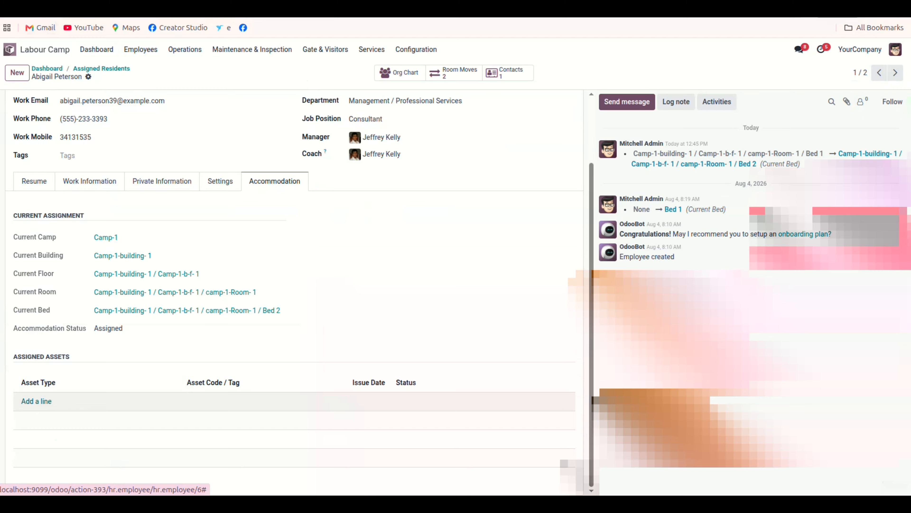
{"action": "left_click", "coordinate": [36, 401]}
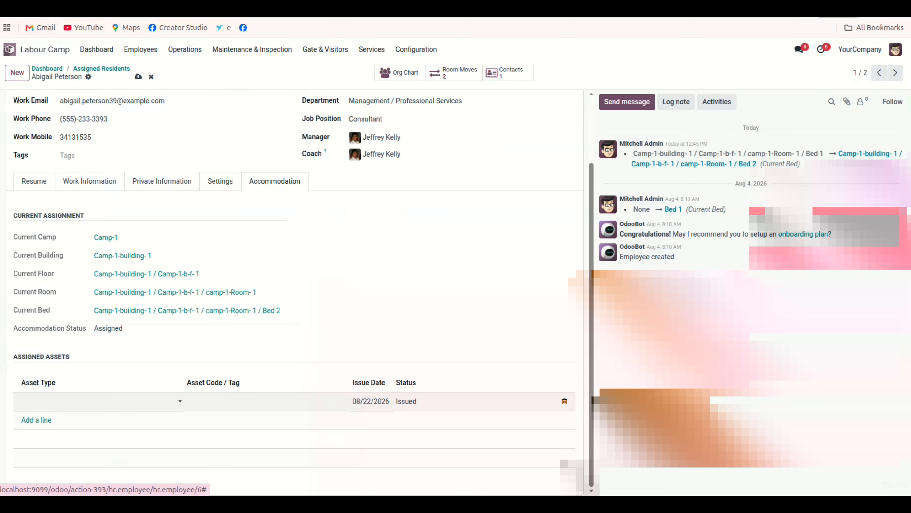
{"action": "left_click", "coordinate": [98, 401]}
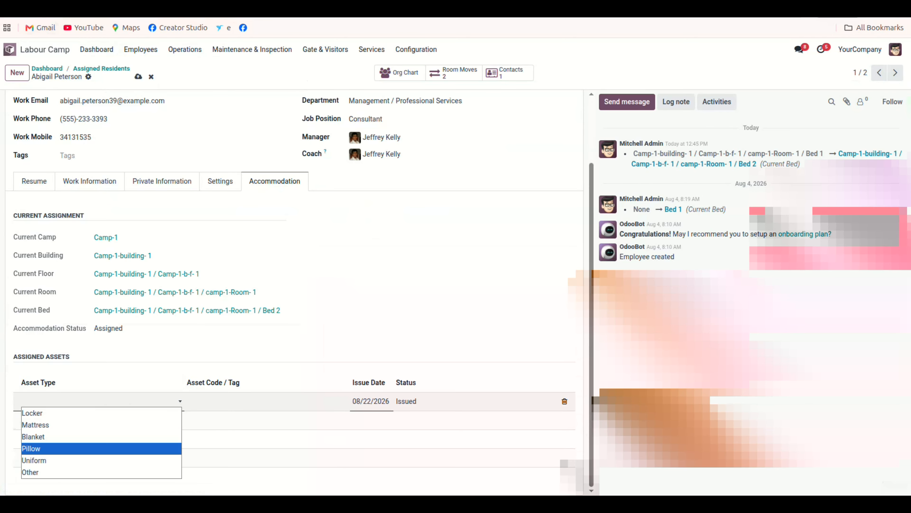
{"action": "key", "text": "Escape"}
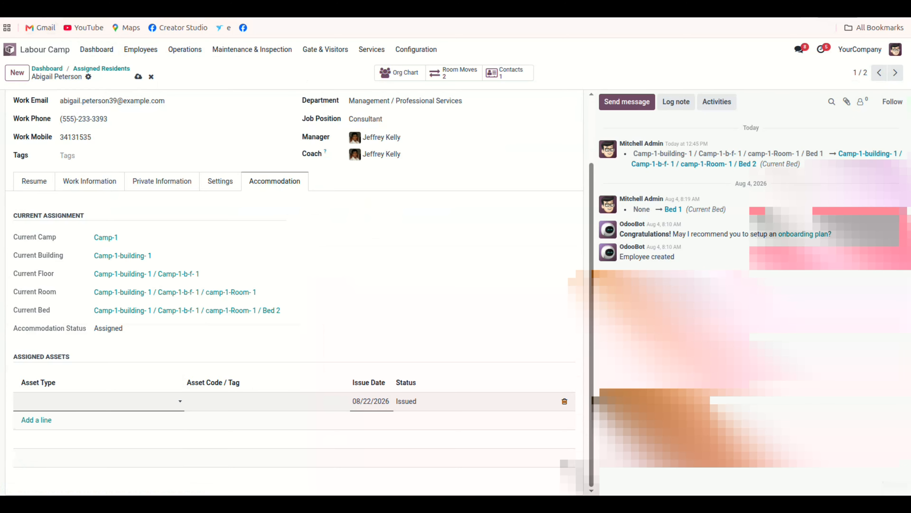
{"action": "key", "text": "Escape"}
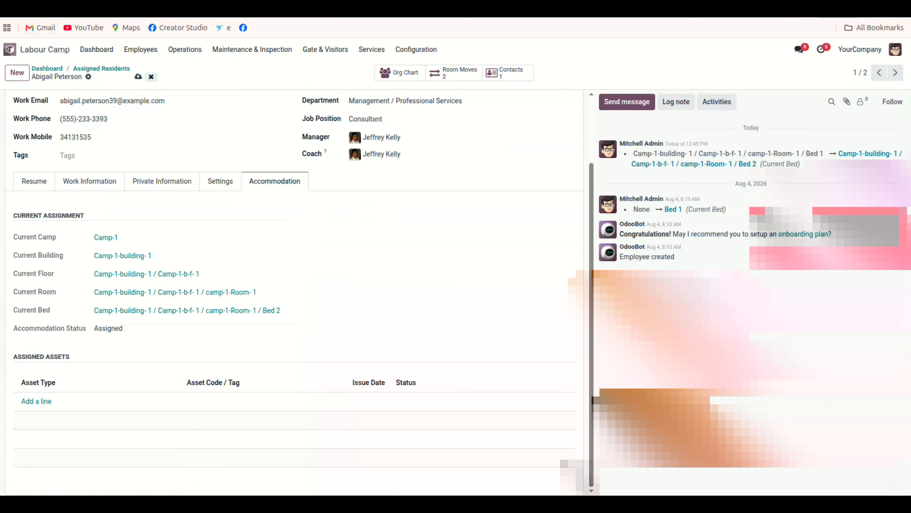
{"action": "left_click", "coordinate": [151, 76]}
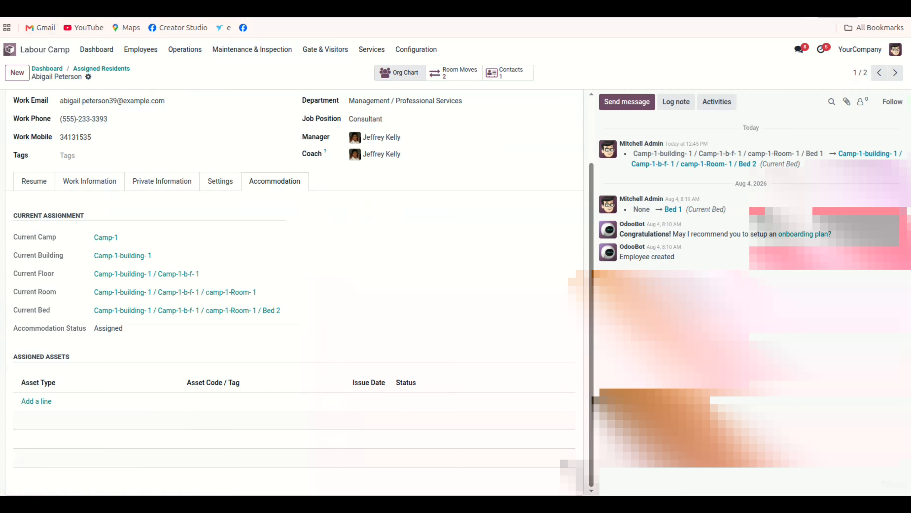
Review the resident's room move history, then open the Maintenance Tickets list.
{"action": "left_click", "coordinate": [453, 73]}
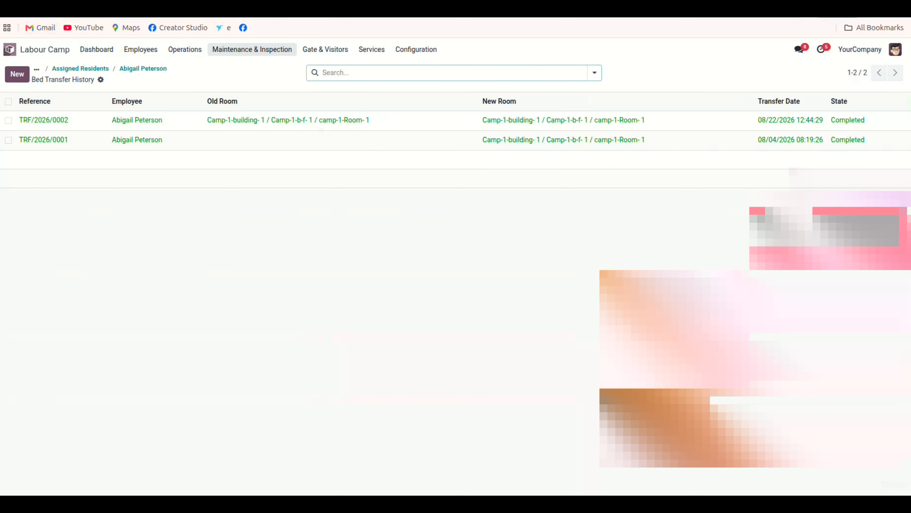
{"action": "left_click", "coordinate": [252, 49]}
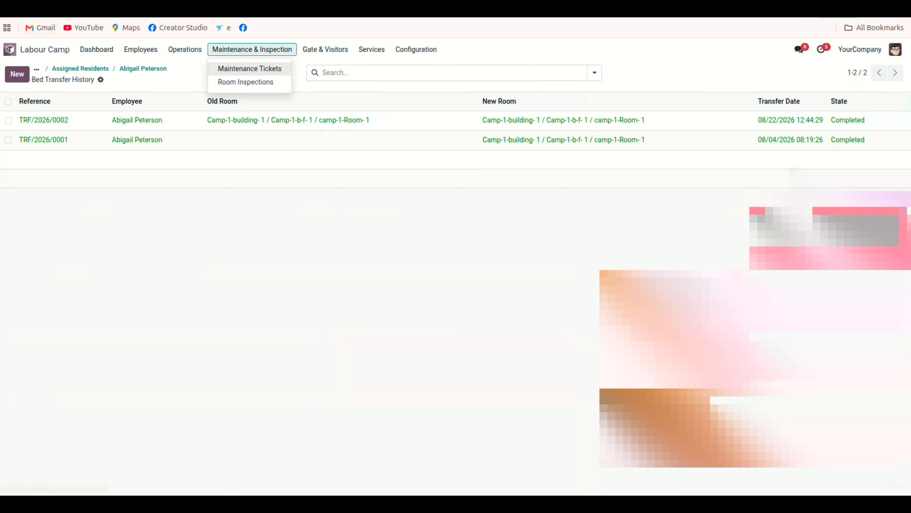
{"action": "left_click", "coordinate": [250, 68]}
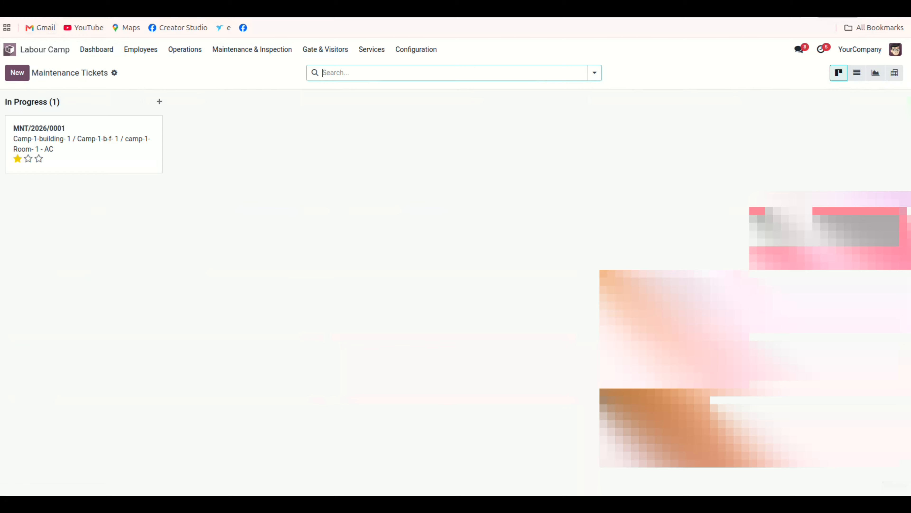
Create a new maintenance ticket for Camp-1-building- 1 / Camp-1-b-f- 1 / camp-1-Room- 3, Bed 1.
{"action": "left_click", "coordinate": [17, 73]}
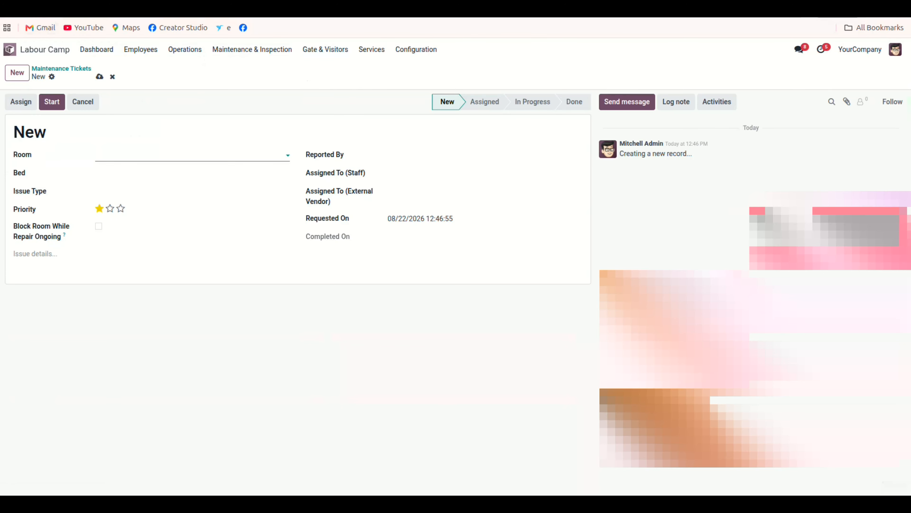
{"action": "left_click", "coordinate": [187, 155]}
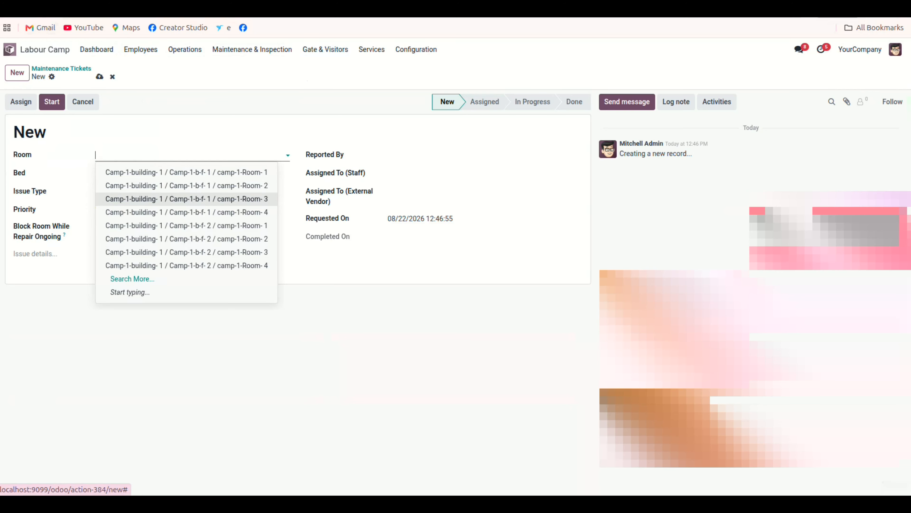
{"action": "left_click", "coordinate": [187, 198]}
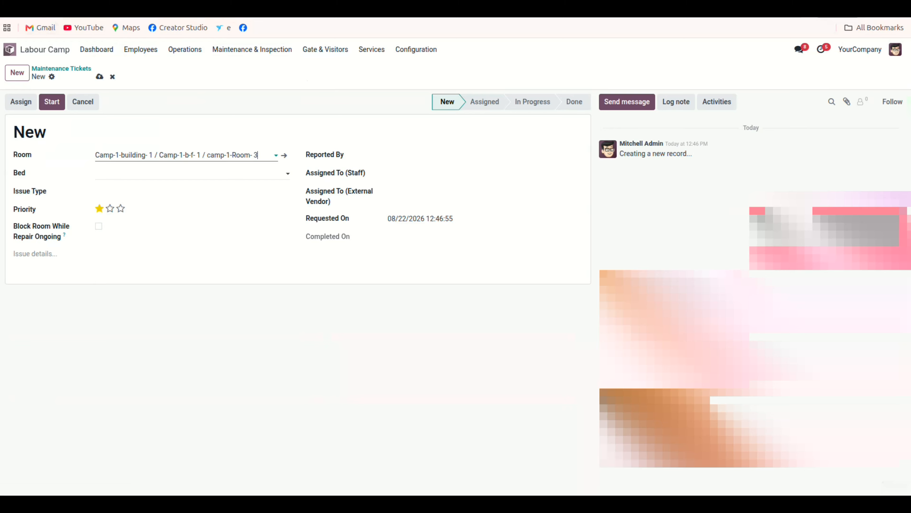
{"action": "left_click", "coordinate": [186, 173]}
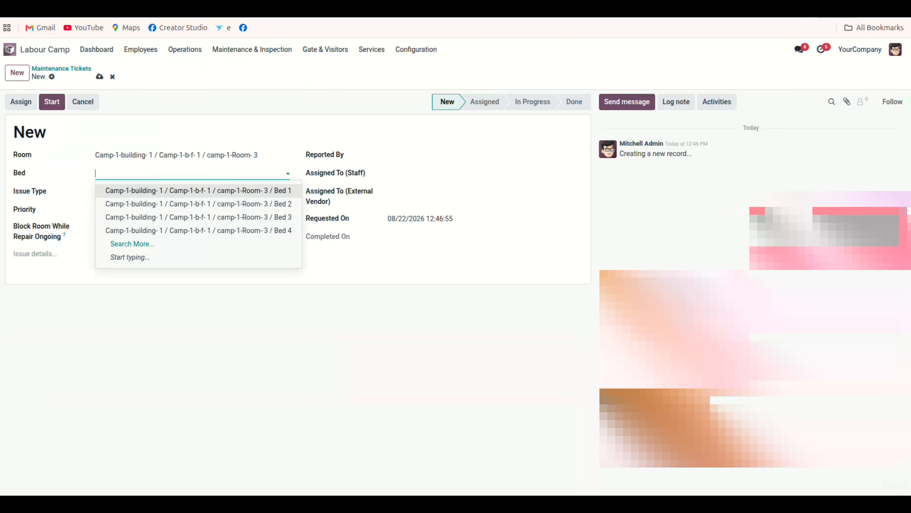
{"action": "left_click", "coordinate": [186, 190]}
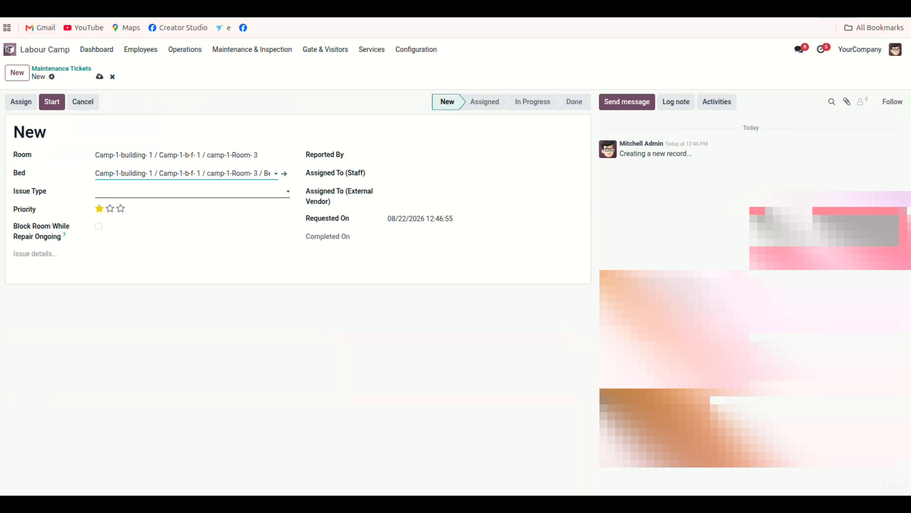
Clear the ticket's bed and reselect Bed 2 in camp-1-Room- 3.
{"action": "left_click", "coordinate": [187, 191]}
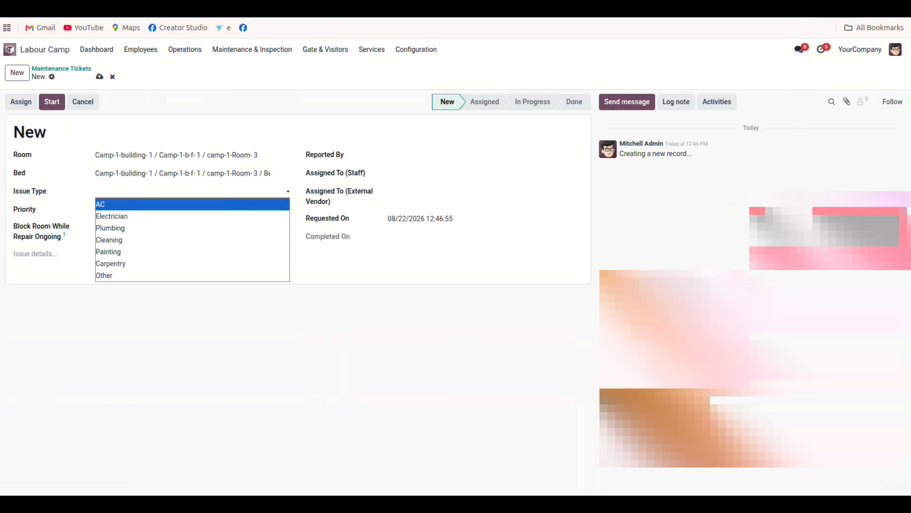
{"action": "key", "text": "Escape"}
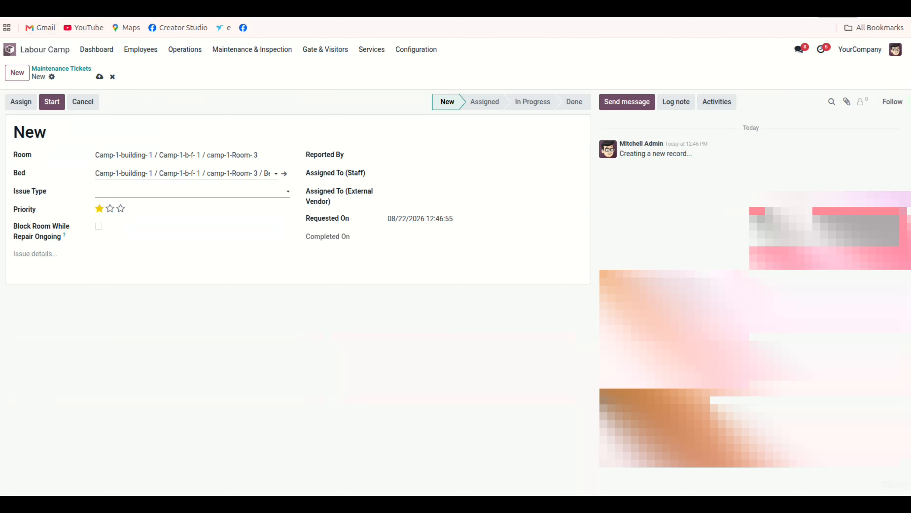
{"action": "left_click", "coordinate": [186, 173]}
{"action": "key", "text": "BackSpace"}
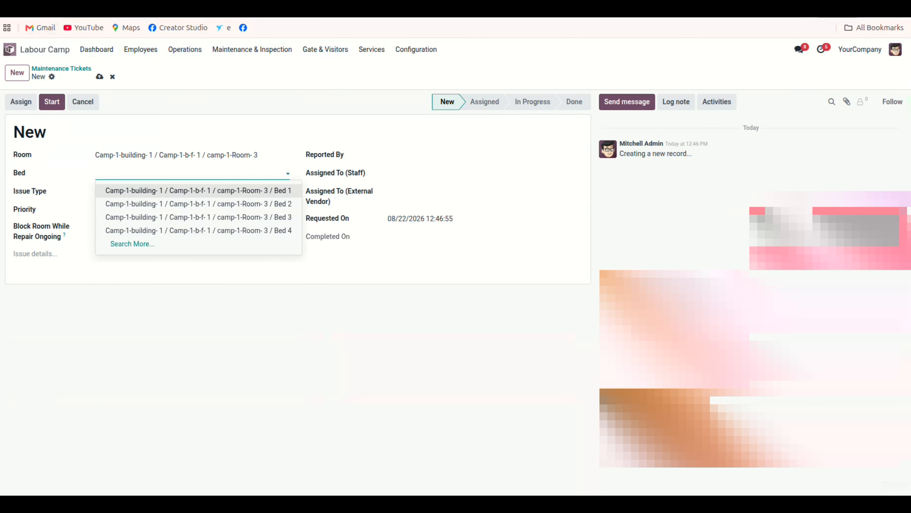
{"action": "key", "text": "Escape"}
{"action": "left_click", "coordinate": [186, 173]}
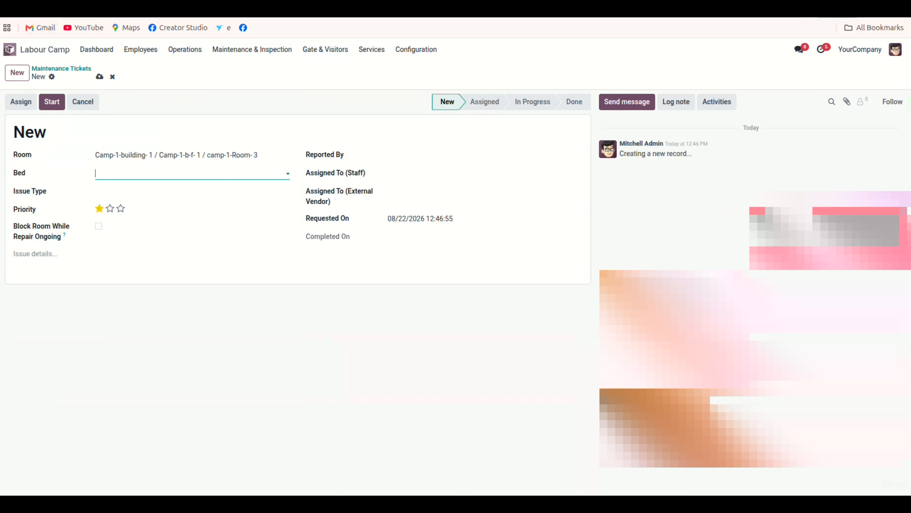
{"action": "left_click", "coordinate": [196, 204]}
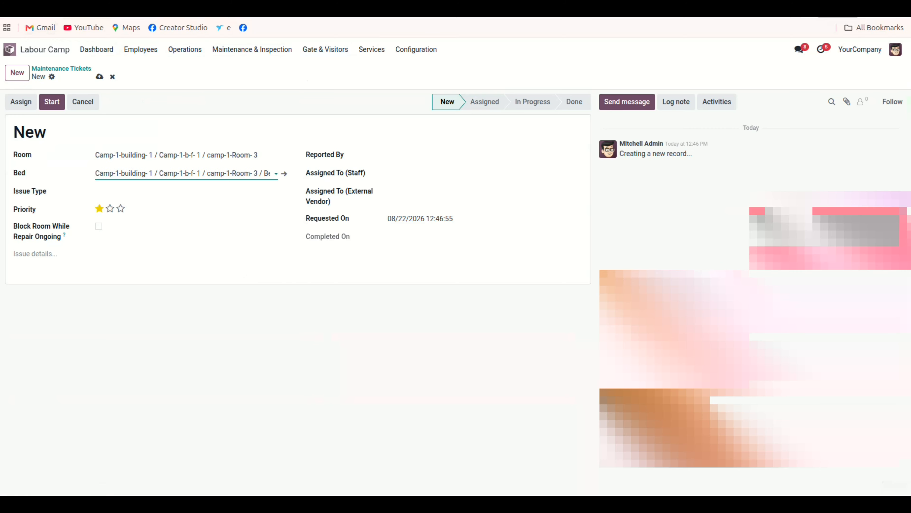
Enter the issue details "AC not working" and try to save the ticket.
{"action": "left_click", "coordinate": [35, 254]}
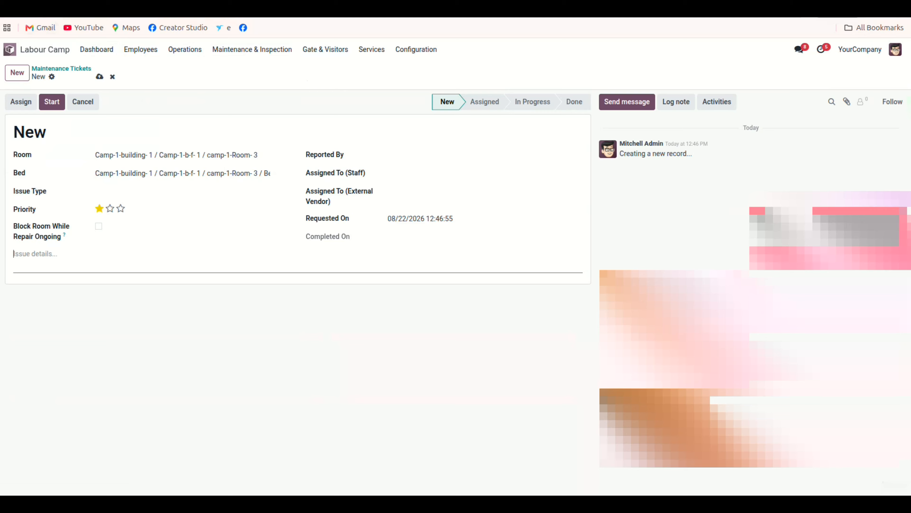
{"action": "type", "text": "AC not working"}
{"action": "left_click", "coordinate": [99, 76]}
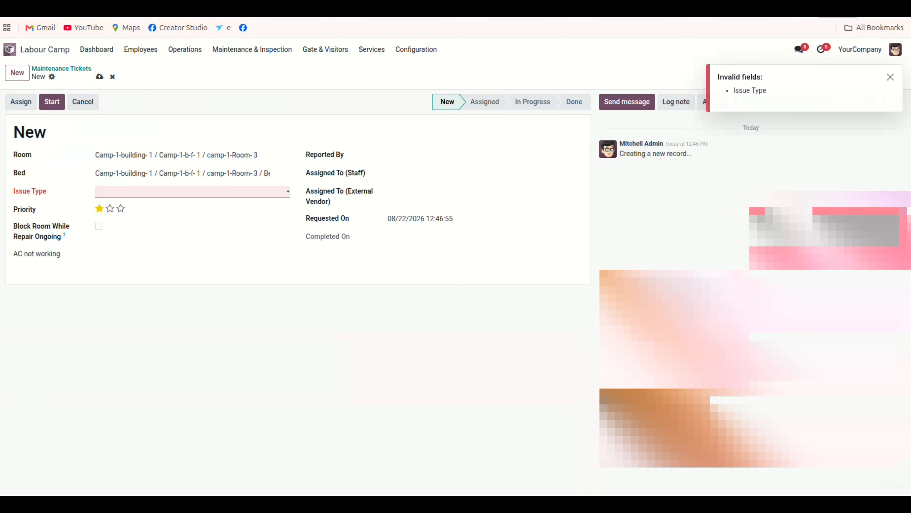
Set the ticket's issue type to AC and choose the employee who reported it.
{"action": "left_click", "coordinate": [193, 192]}
{"action": "left_click", "coordinate": [158, 205]}
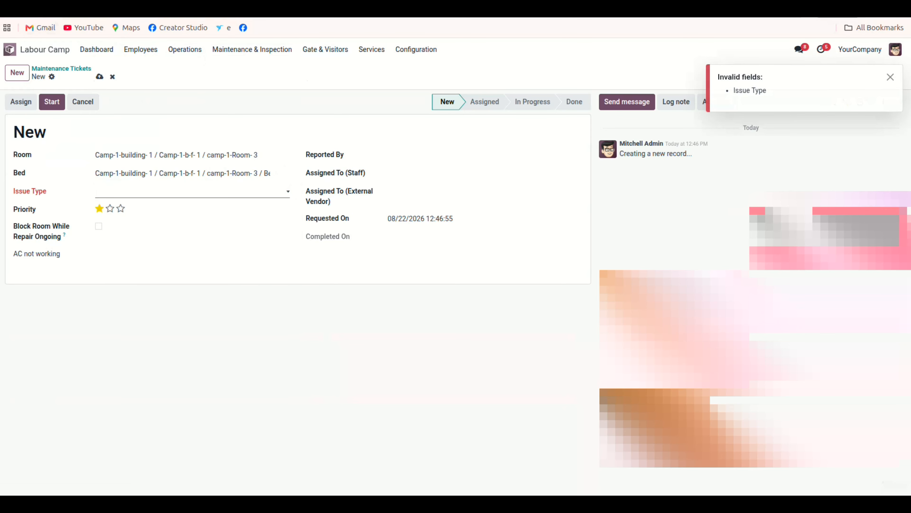
{"action": "left_click", "coordinate": [430, 155]}
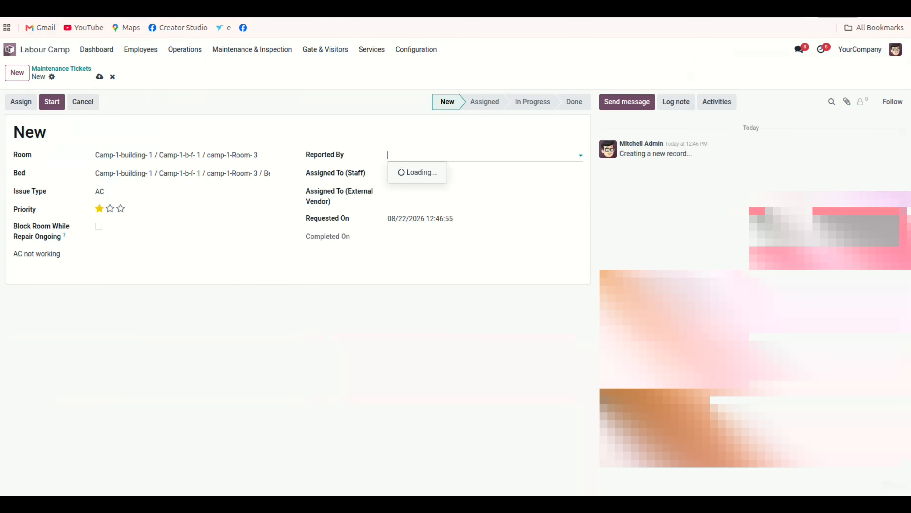
{"action": "left_click", "coordinate": [416, 185]}
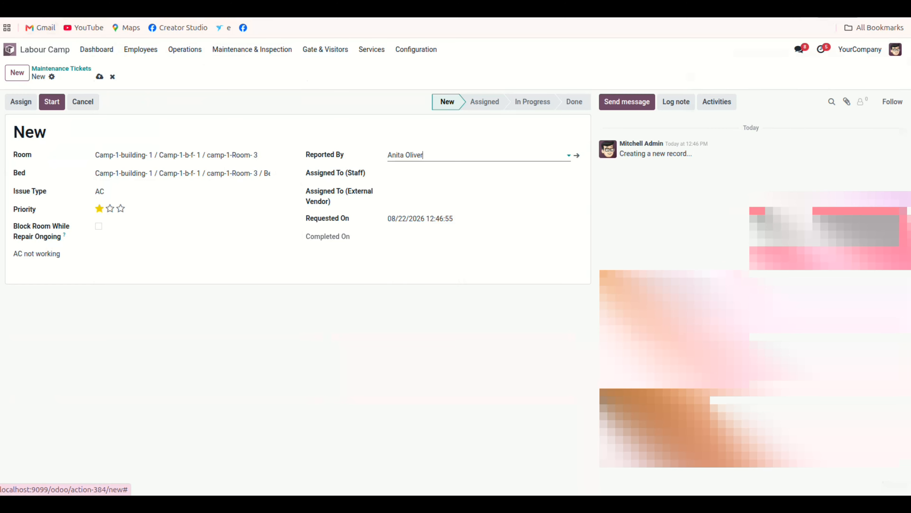
Assign the ticket to a staff member and start it.
{"action": "left_click", "coordinate": [424, 174]}
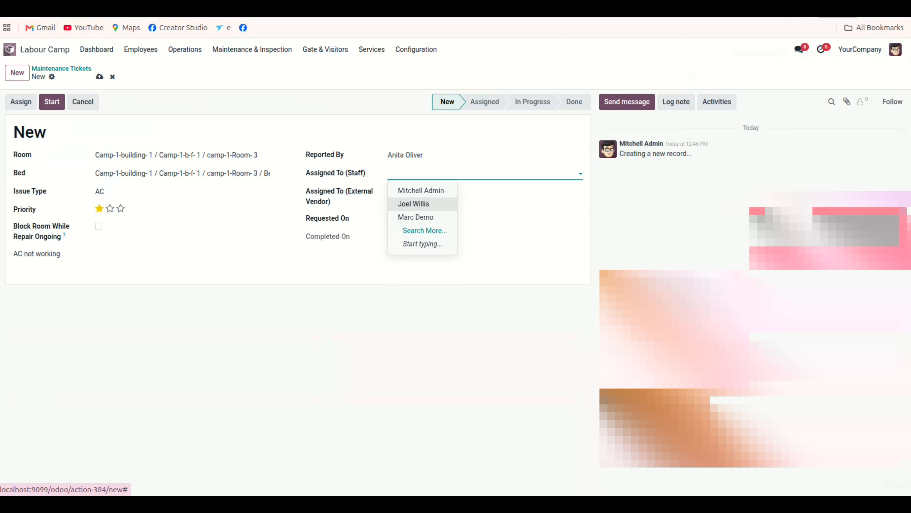
{"action": "left_click", "coordinate": [413, 203]}
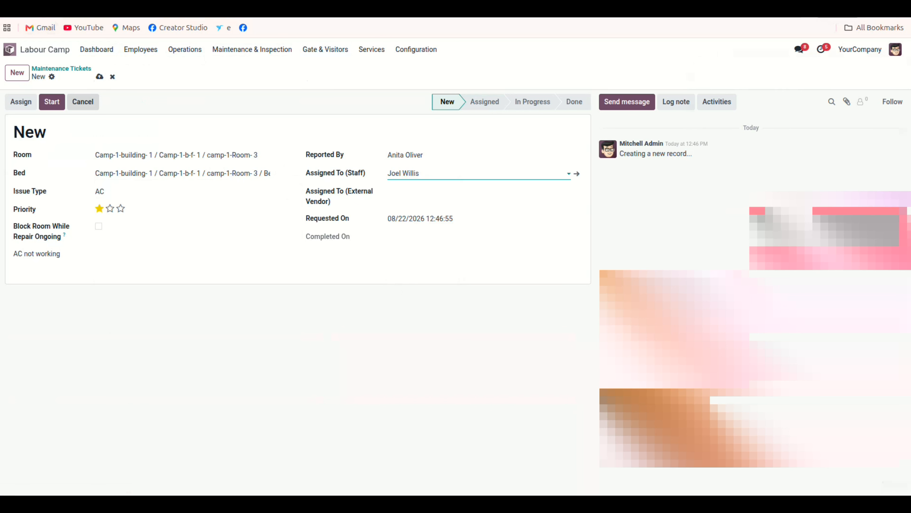
{"action": "left_click", "coordinate": [52, 102]}
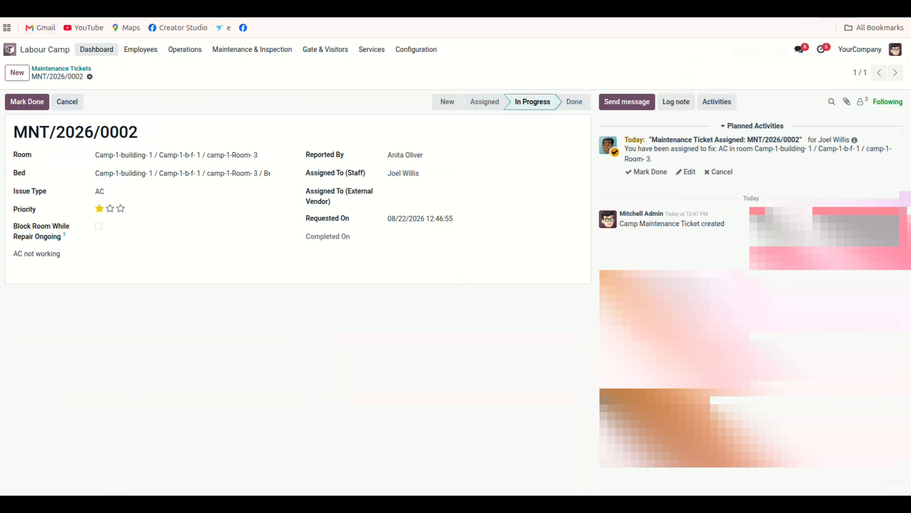
Return to the dashboard and open the open AC maintenance tickets.
{"action": "left_click", "coordinate": [97, 50]}
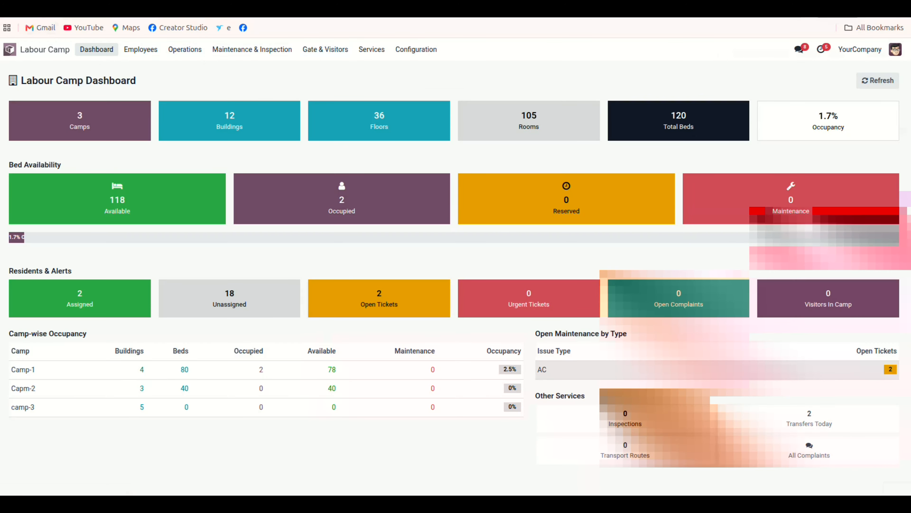
{"action": "left_click", "coordinate": [717, 369]}
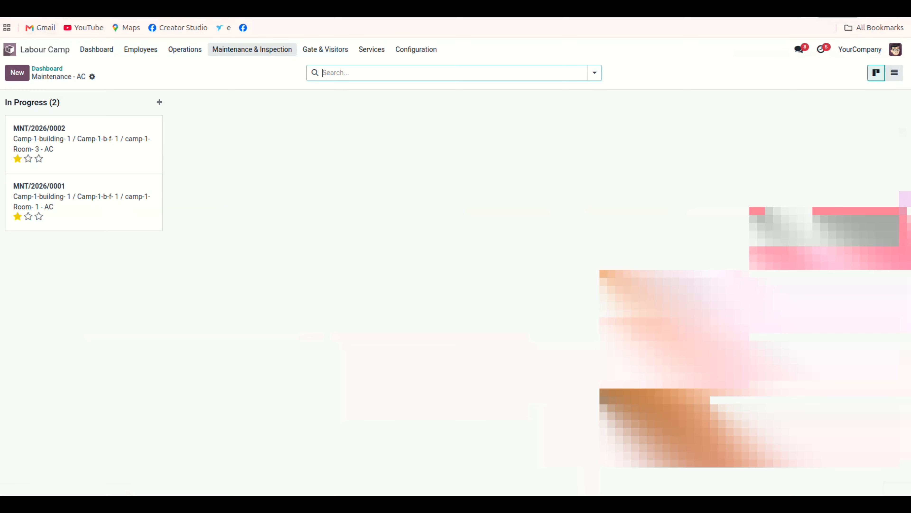
Open Room Inspections, start an inspection for camp-1-Room- 1 with the first listed inspector, then discard it.
{"action": "left_click", "coordinate": [252, 49]}
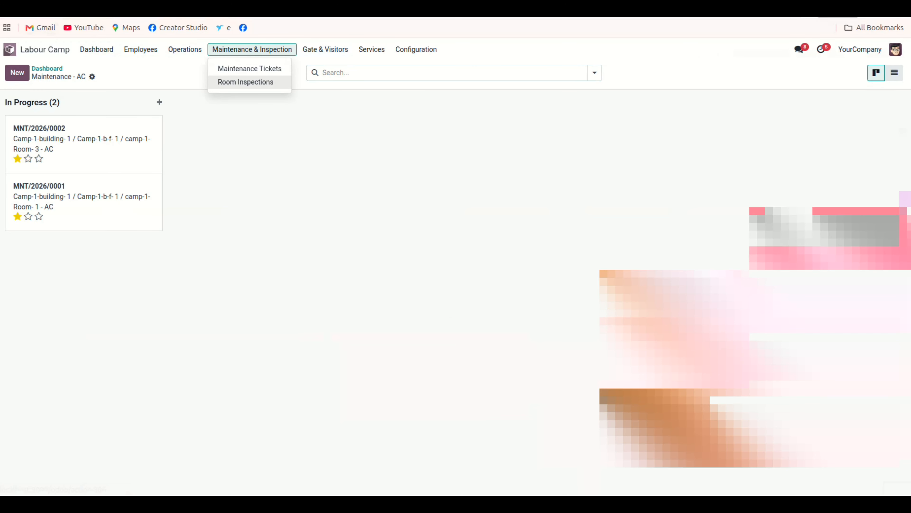
{"action": "left_click", "coordinate": [245, 82]}
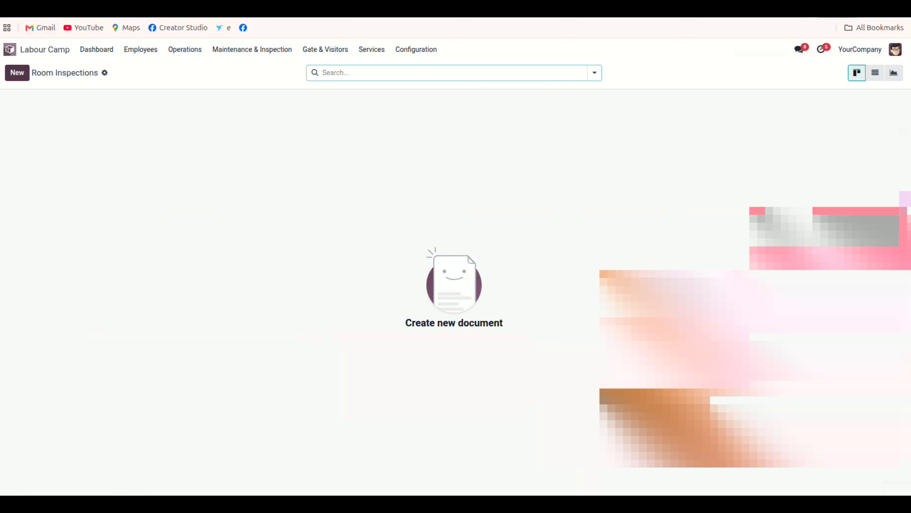
{"action": "left_click", "coordinate": [17, 72]}
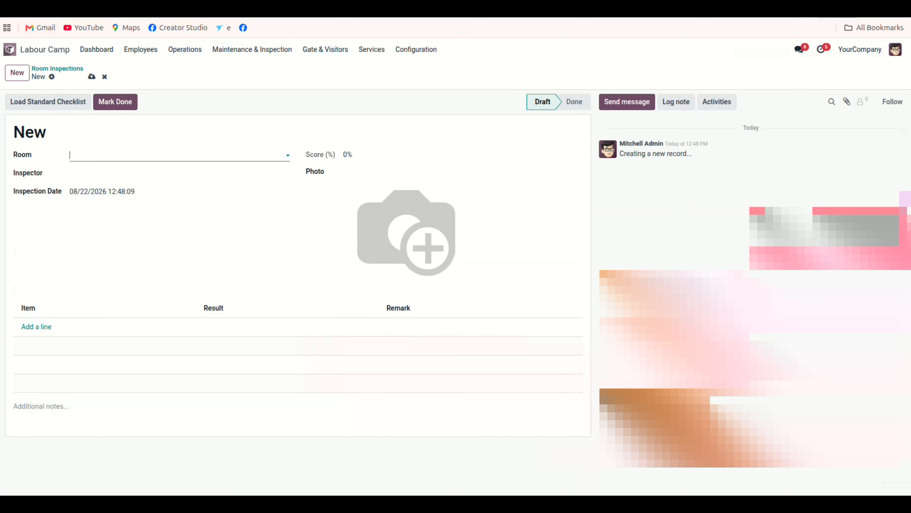
{"action": "left_click", "coordinate": [158, 155]}
{"action": "left_click", "coordinate": [158, 173]}
{"action": "left_click", "coordinate": [158, 174]}
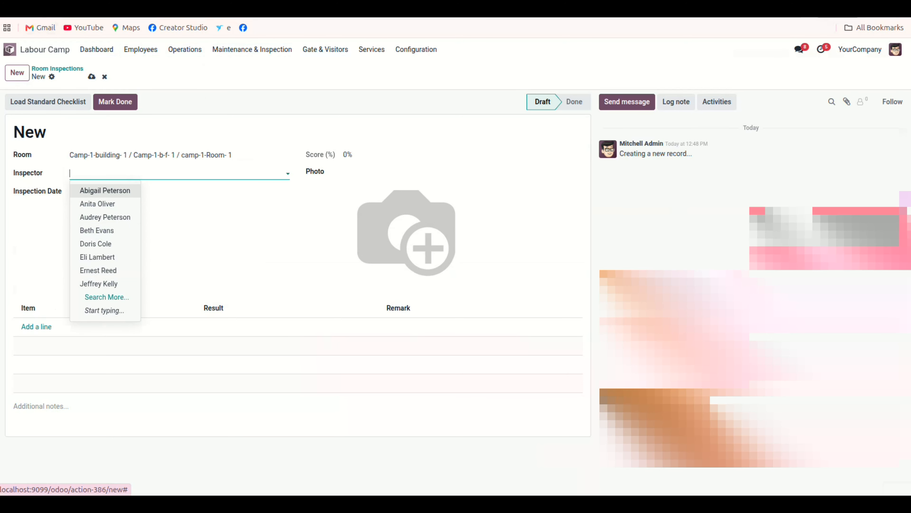
{"action": "key", "text": "Return"}
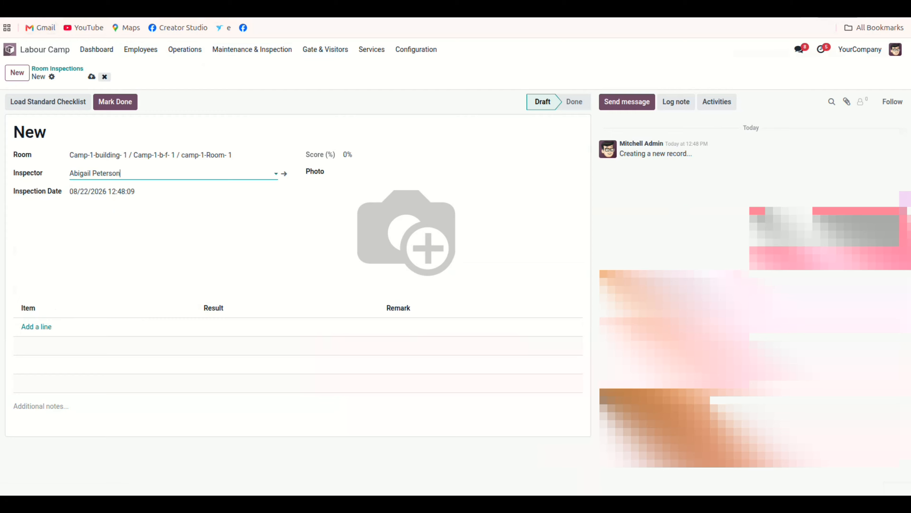
{"action": "left_click", "coordinate": [105, 76]}
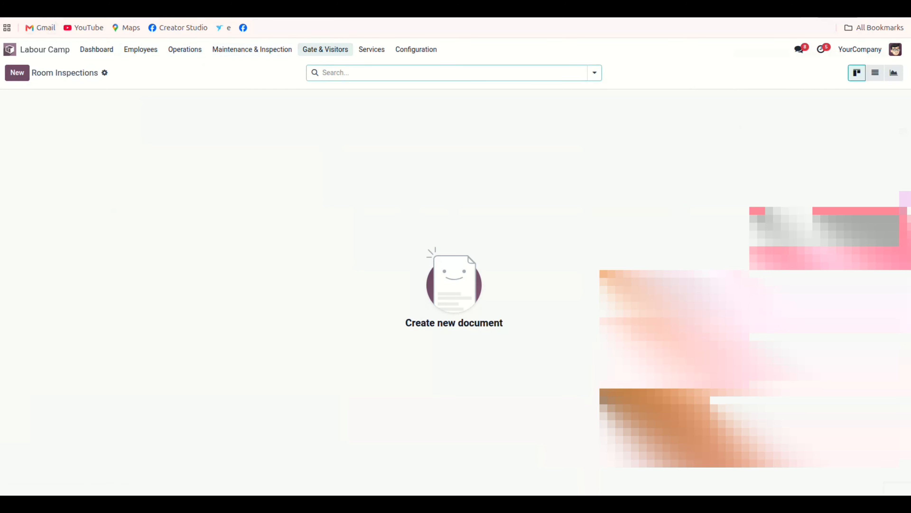
{"action": "left_click", "coordinate": [325, 49]}
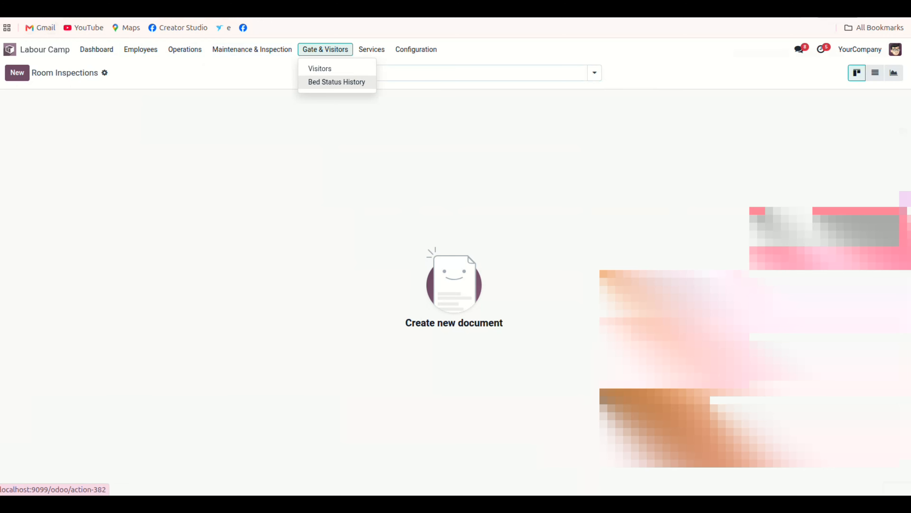
{"action": "mouse_move", "coordinate": [185, 49]}
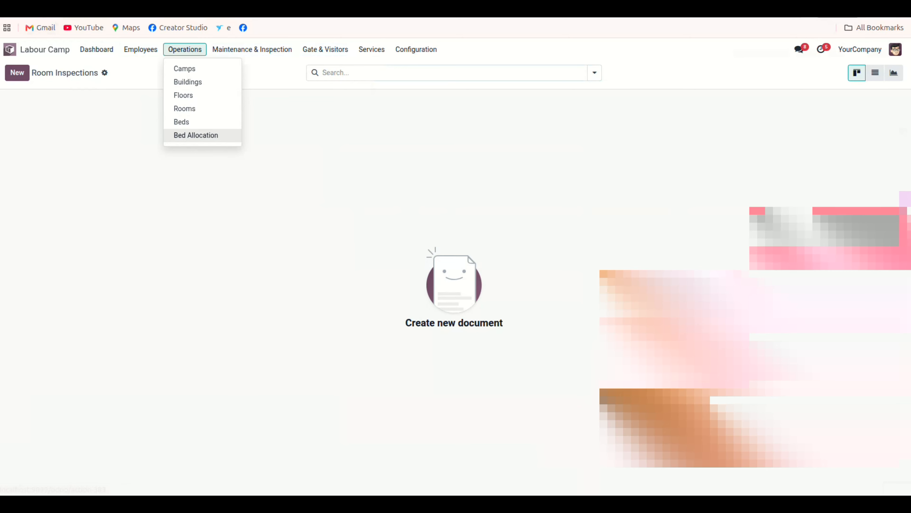
{"action": "mouse_move", "coordinate": [372, 49]}
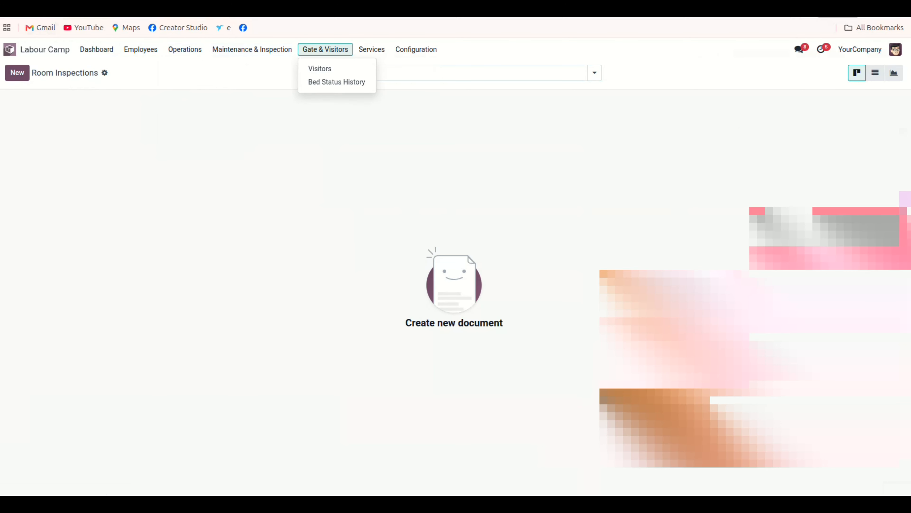
{"action": "mouse_move", "coordinate": [325, 50]}
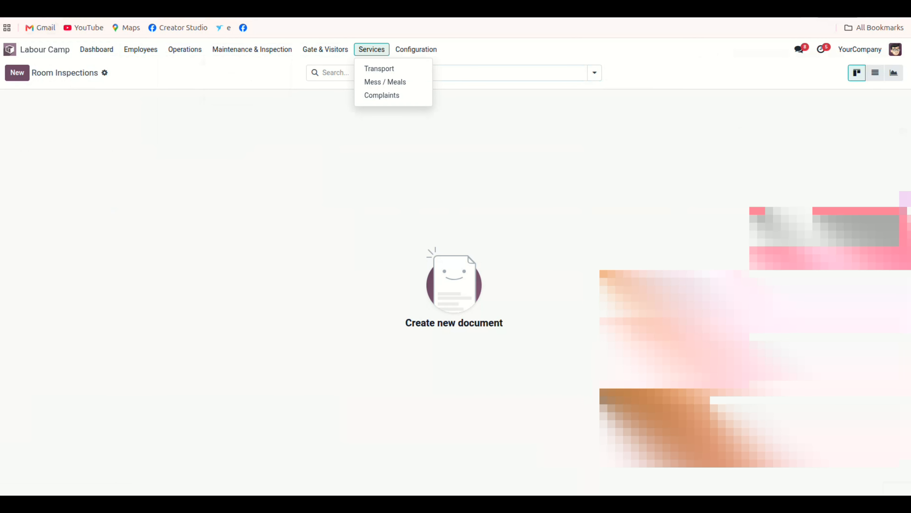
{"action": "mouse_move", "coordinate": [416, 50]}
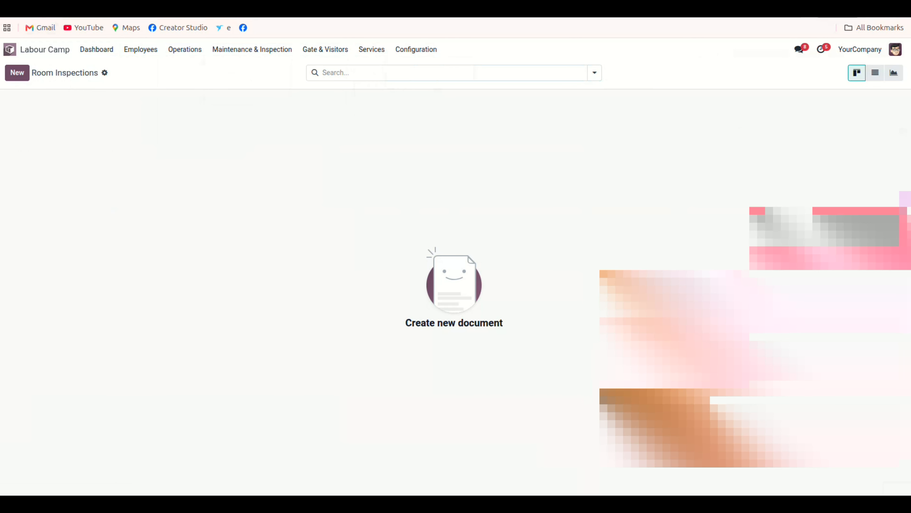